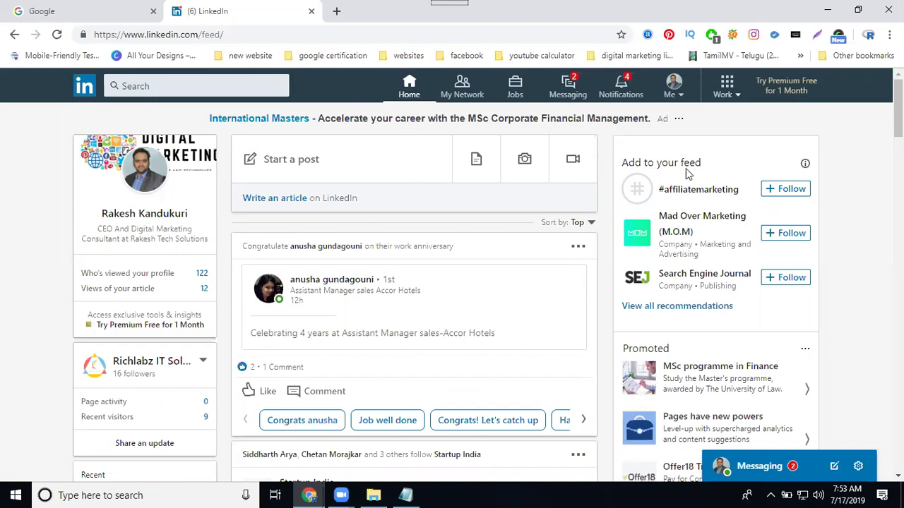
Go to My Network to see the pending invitation and people-you-may-know suggestions
left_click(470, 93)
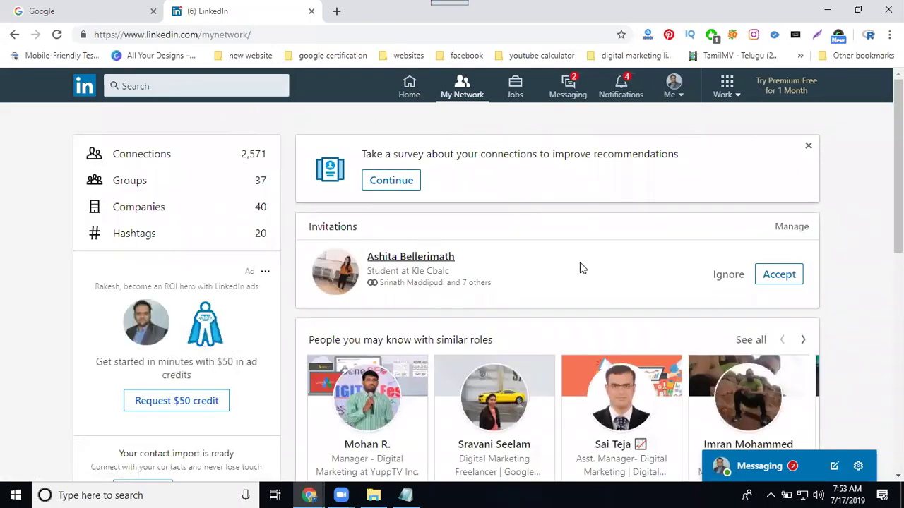
Accept the pending invitation, bringing connections to 2,572, and scroll through the suggested people
left_click(780, 276)
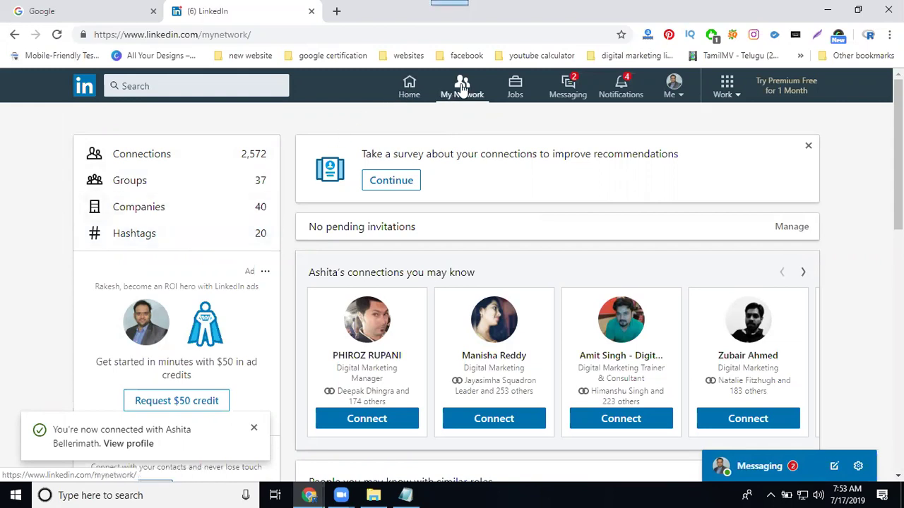
scroll(565, 222, "down", 2)
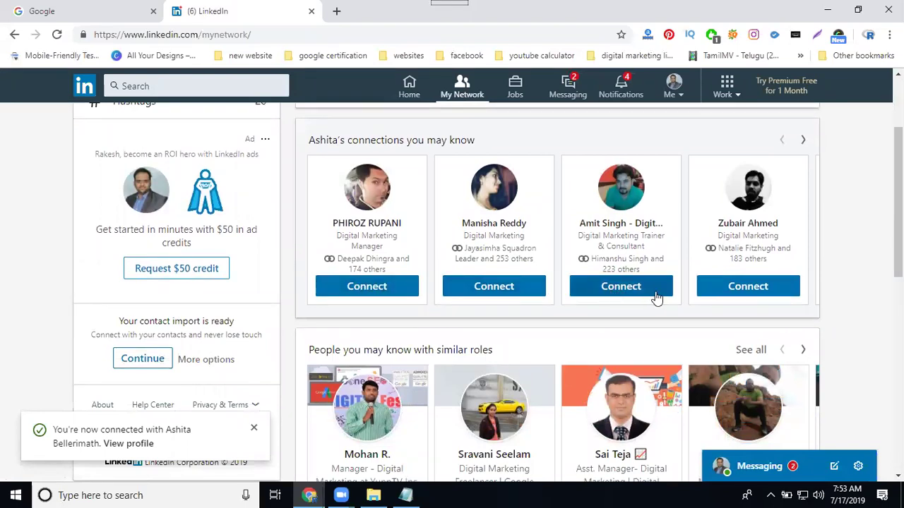
scroll(705, 291, "down", 3)
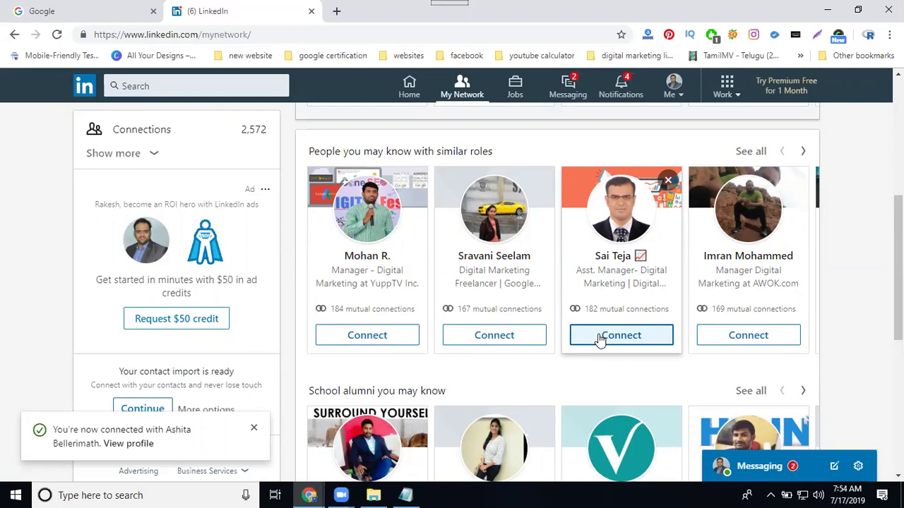
Browse the 1,074 Digital Marketing Manager job results in India, then return to the home feed
left_click(503, 92)
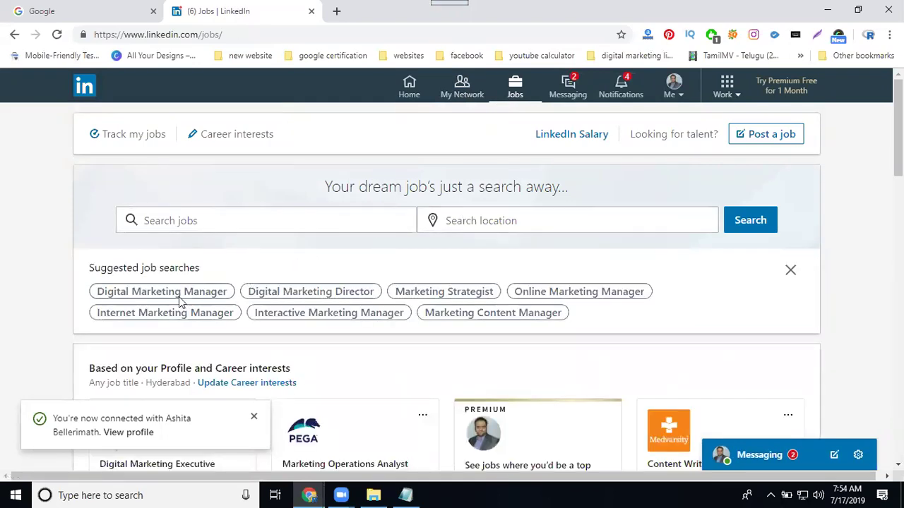
left_click(180, 295)
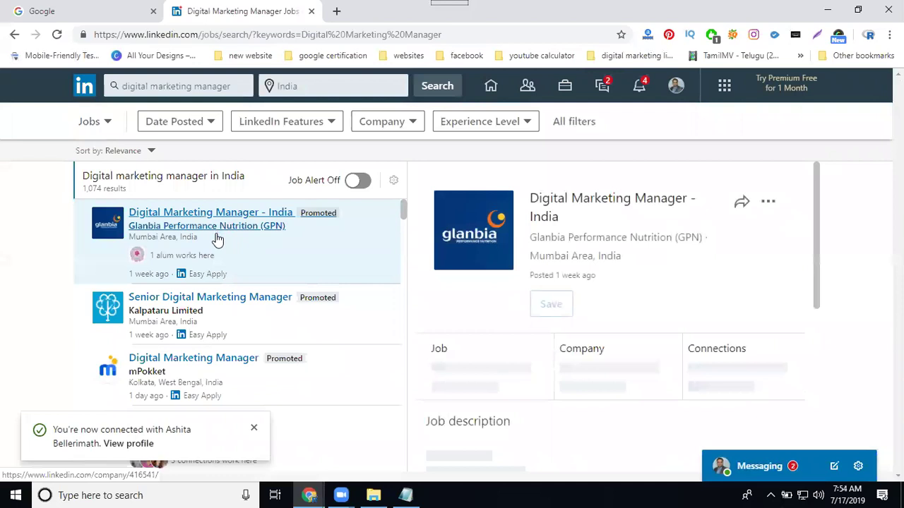
scroll(217, 240, "down", 5)
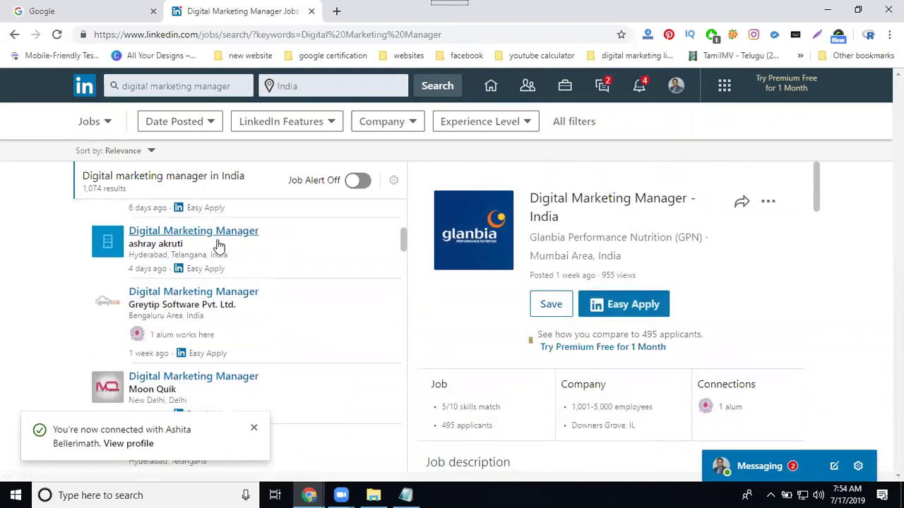
scroll(217, 332, "up", 3)
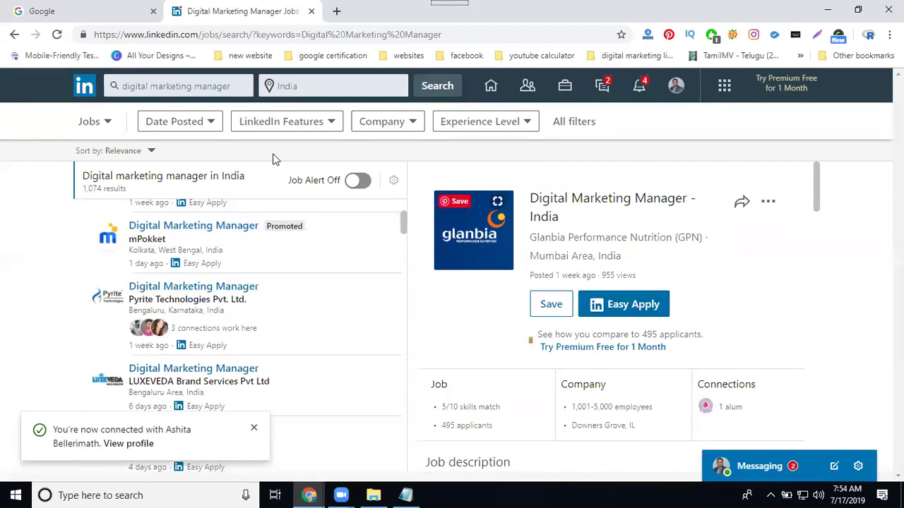
left_click(490, 85)
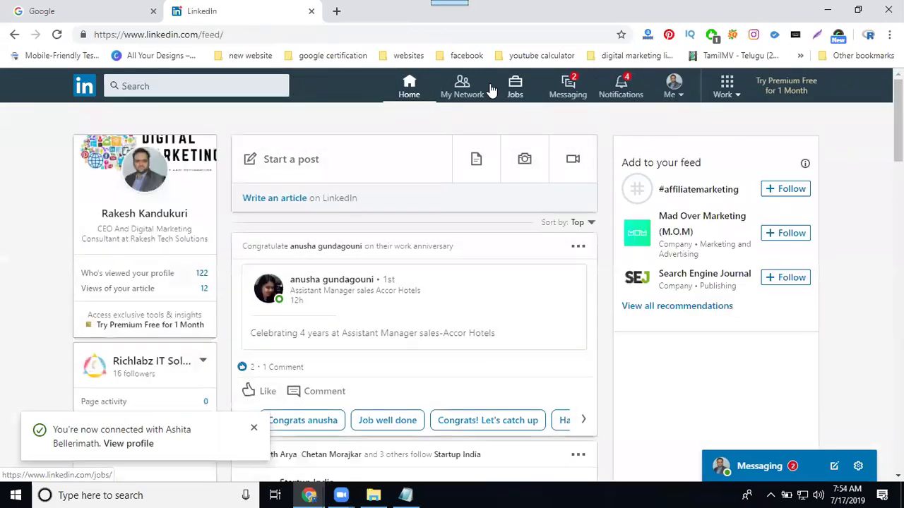
Open your own profile and scroll through its About, Dashboard, Articles & activity and Experience sections
left_click(674, 91)
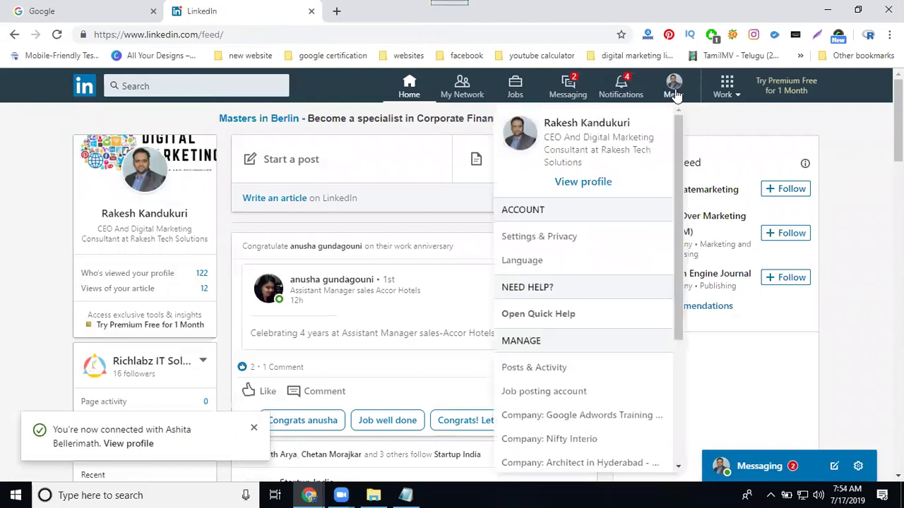
left_click(585, 182)
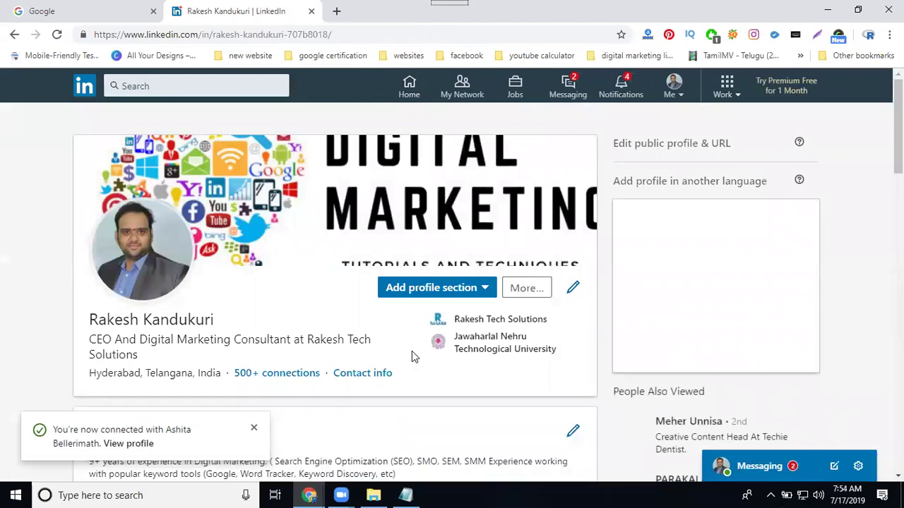
scroll(295, 305, "down", 2)
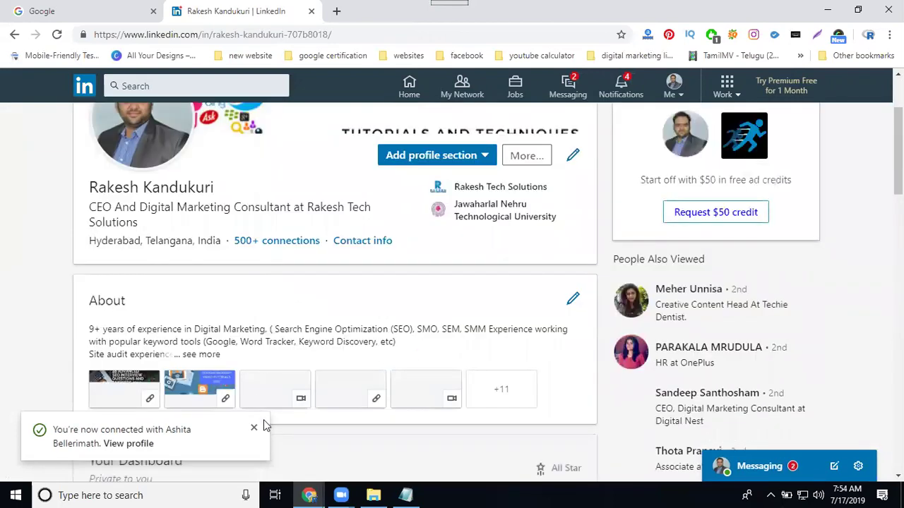
scroll(348, 297, "down", 6)
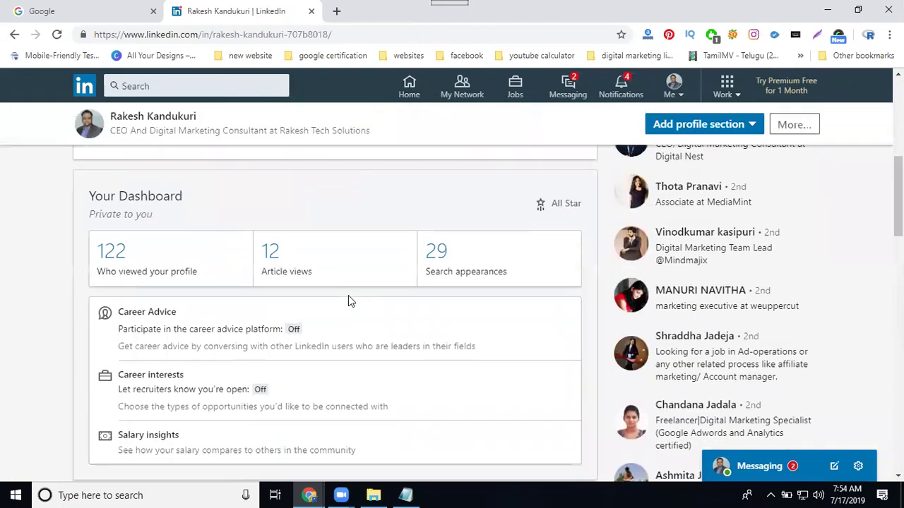
scroll(348, 300, "down", 8)
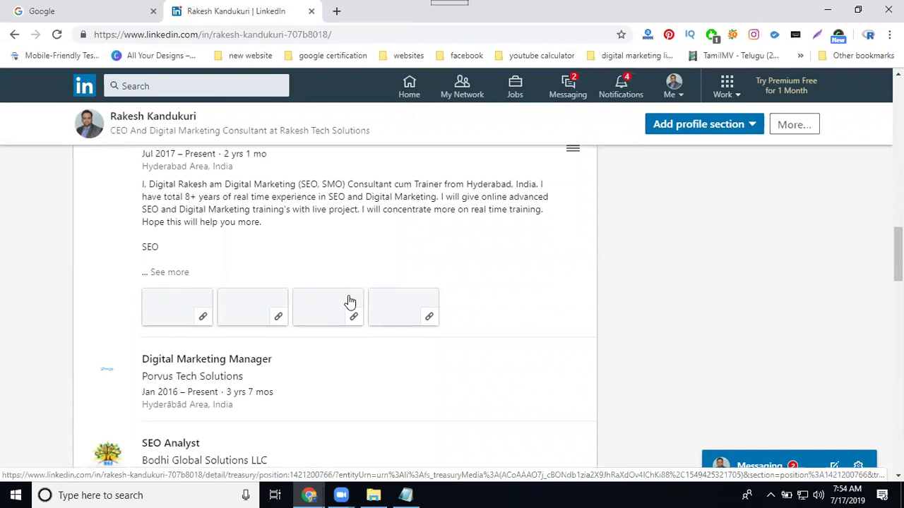
scroll(348, 302, "up", 9)
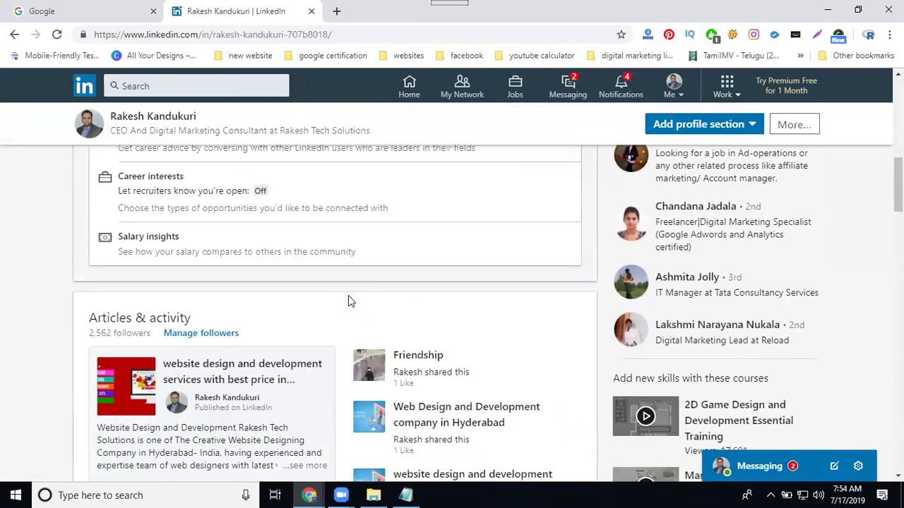
scroll(348, 301, "up", 3)
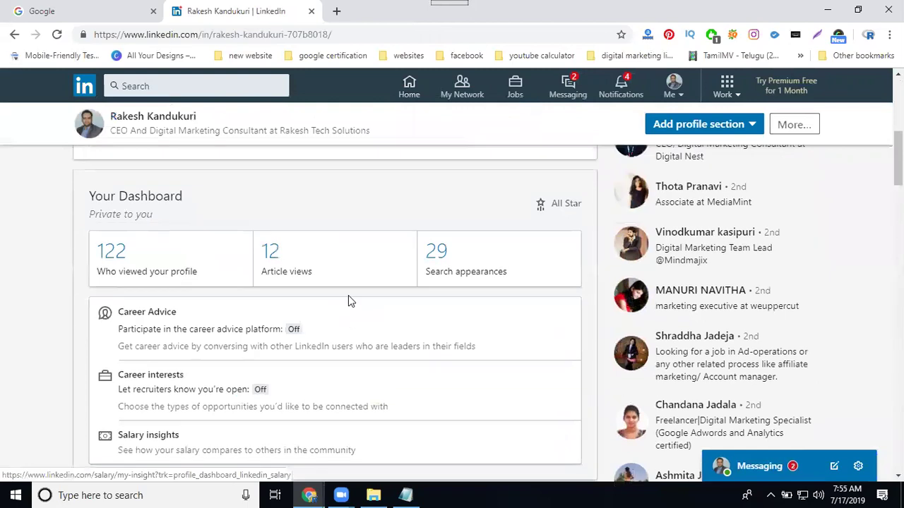
scroll(348, 301, "up", 4)
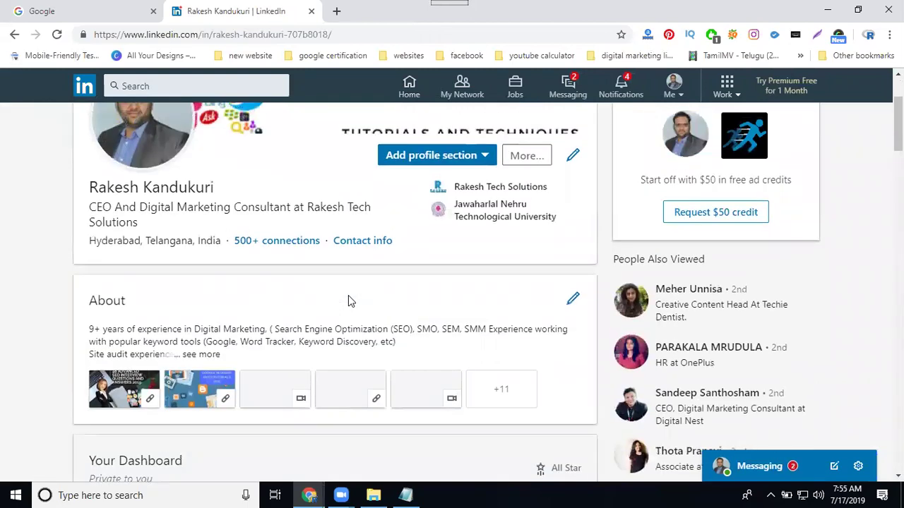
Save the profile as a PDF resume, Profile.pdf
left_click(536, 161)
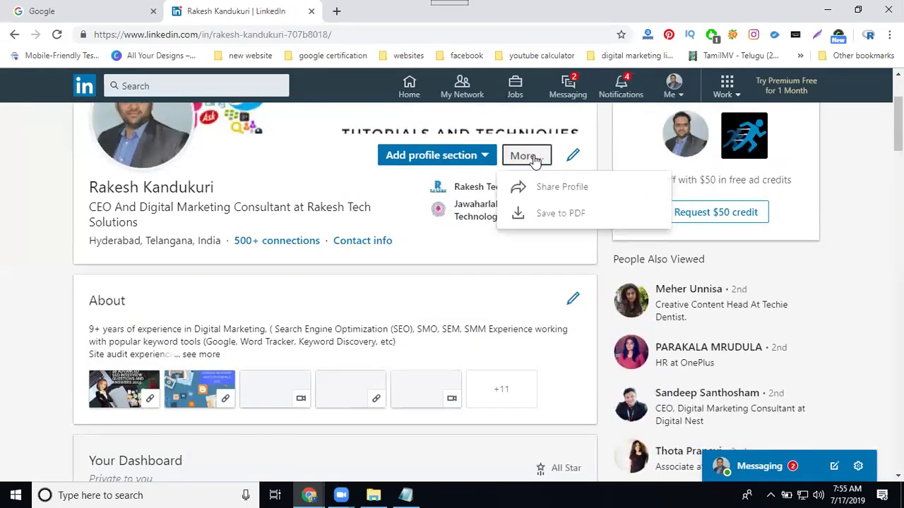
left_click(545, 215)
scroll(545, 219, "up", 2)
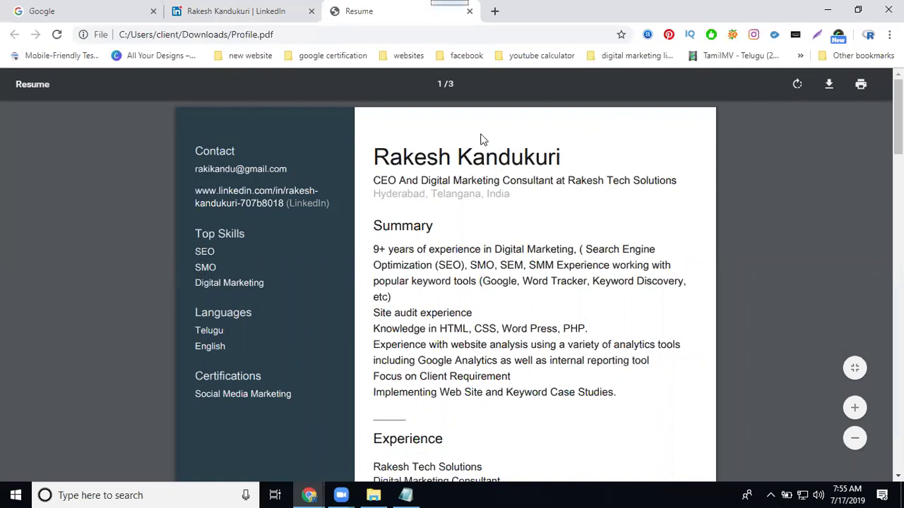
Scroll through the three-page Profile.pdf resume, selecting the university and degree under Education
scroll(470, 282, "down", 4)
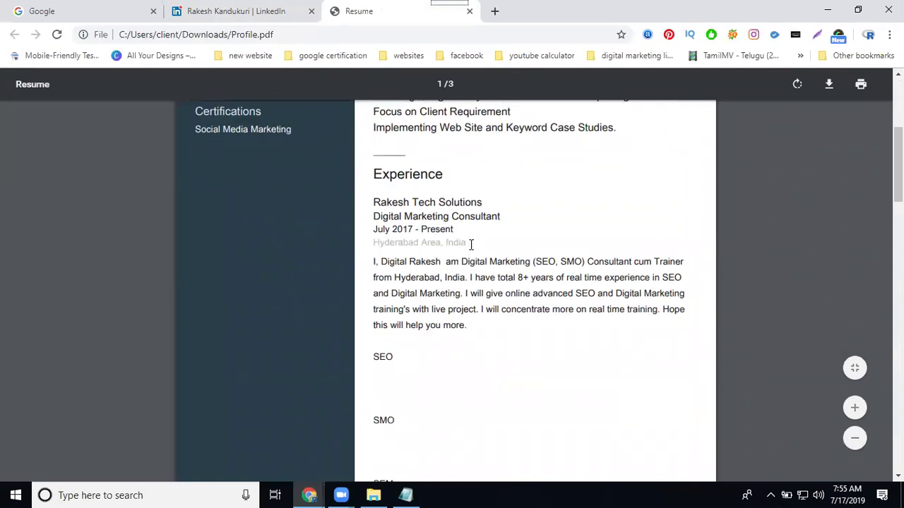
scroll(385, 222, "down", 8)
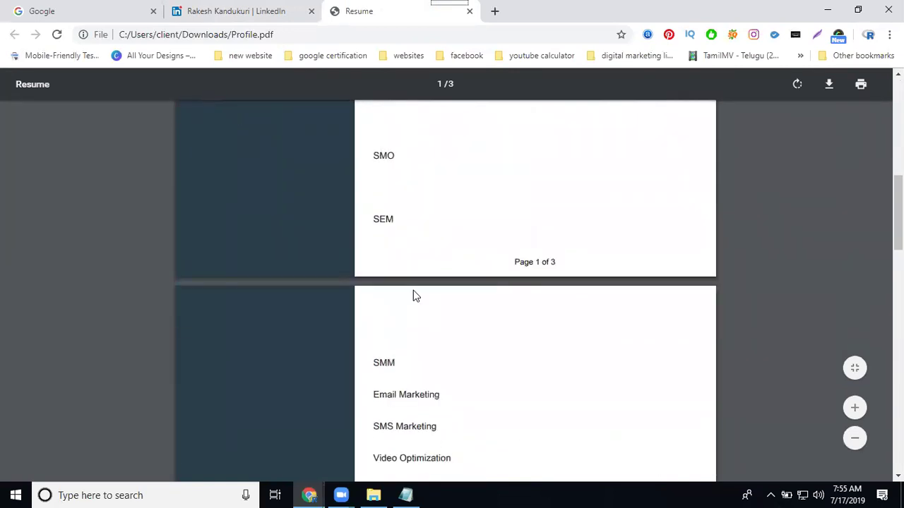
scroll(414, 240, "down", 4)
scroll(417, 237, "down", 8)
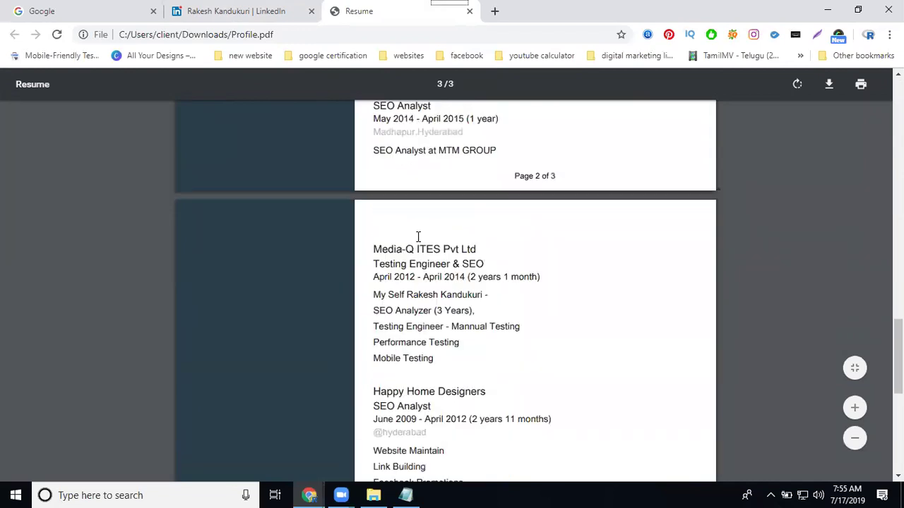
scroll(417, 237, "down", 3)
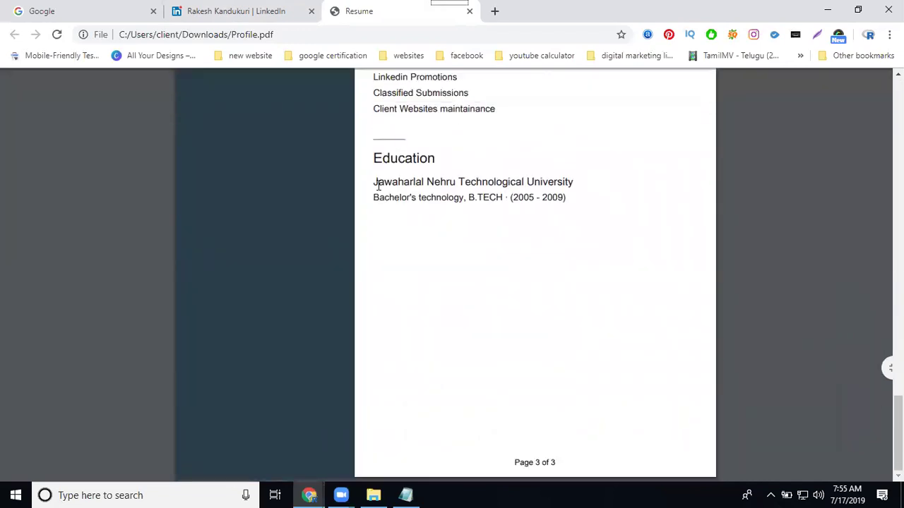
left_click_drag(375, 182, 544, 219)
scroll(544, 219, "up", 15)
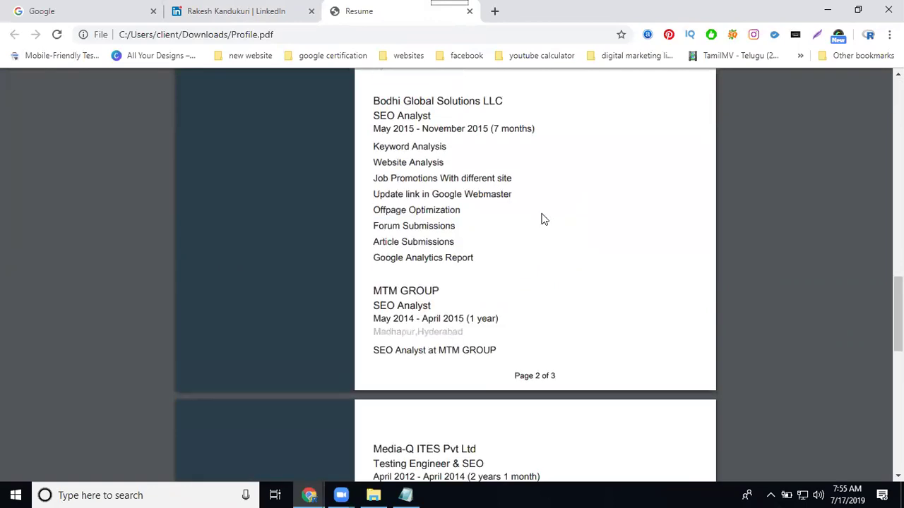
scroll(543, 219, "up", 1)
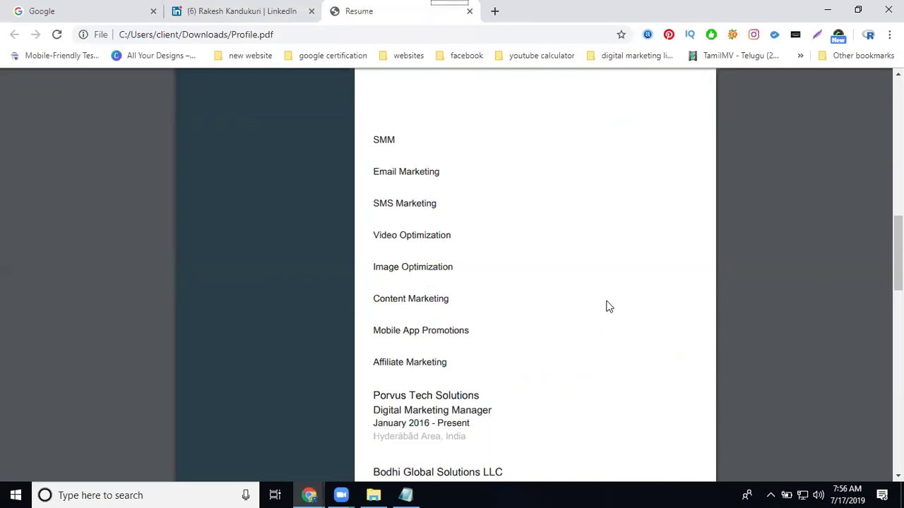
Return to the profile and open the Edit intro form, reviewing its headline and current position fields
left_click(469, 11)
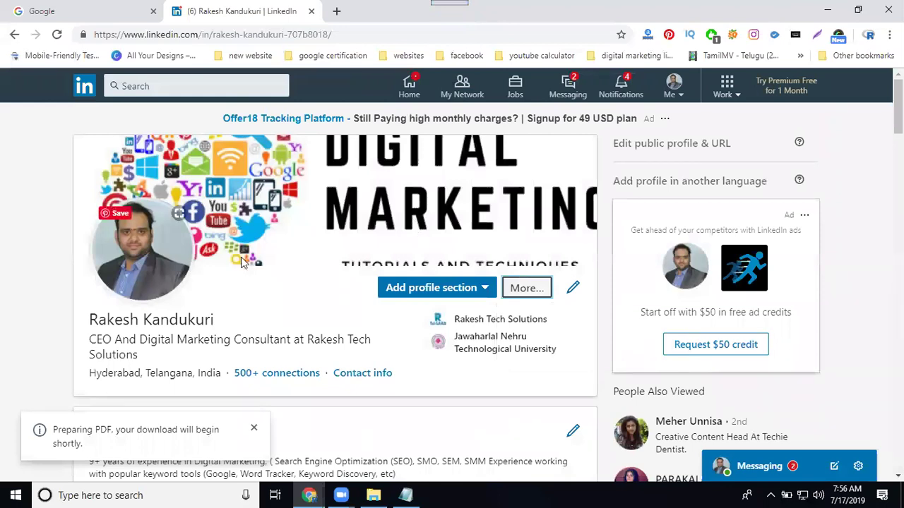
left_click(574, 290)
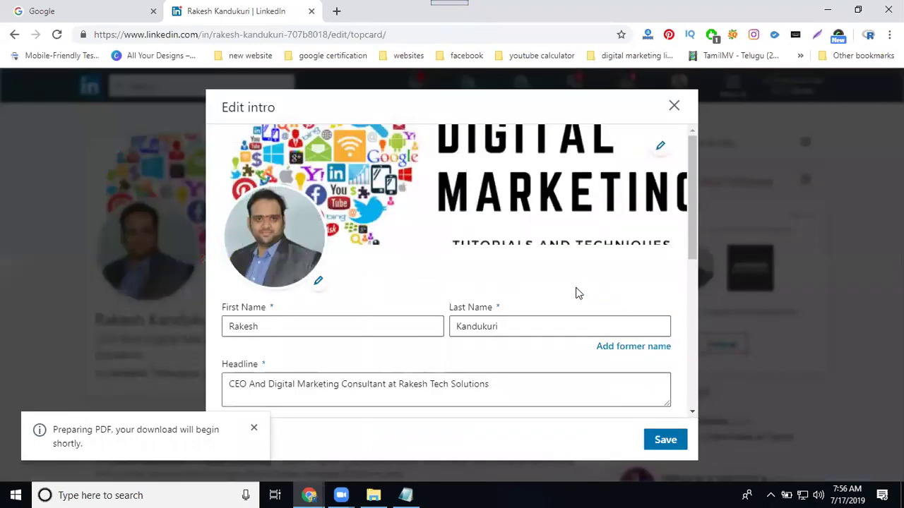
scroll(409, 222, "down", 2)
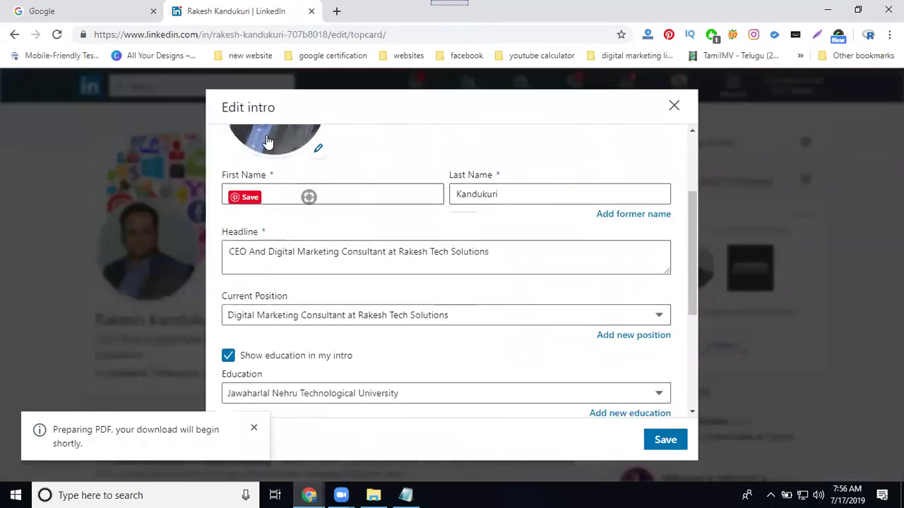
scroll(352, 184, "up", 1)
scroll(390, 164, "up", 1)
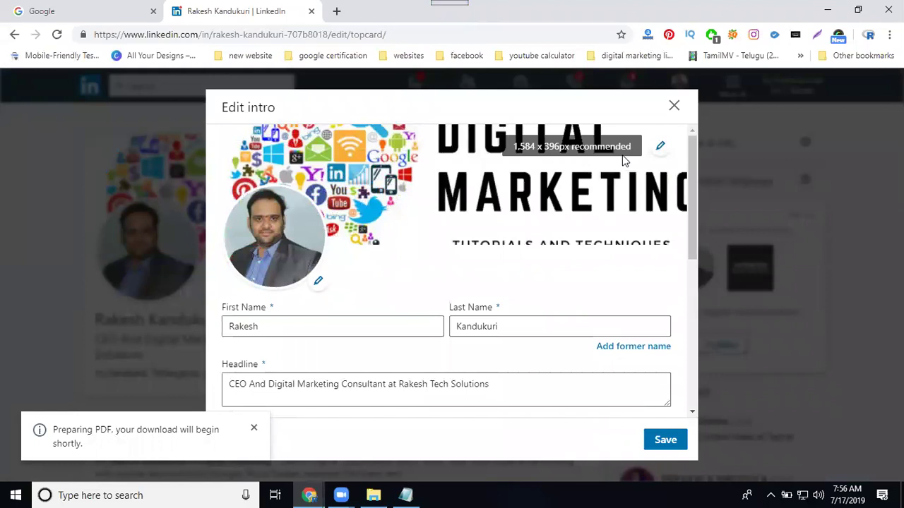
scroll(621, 160, "down", 3)
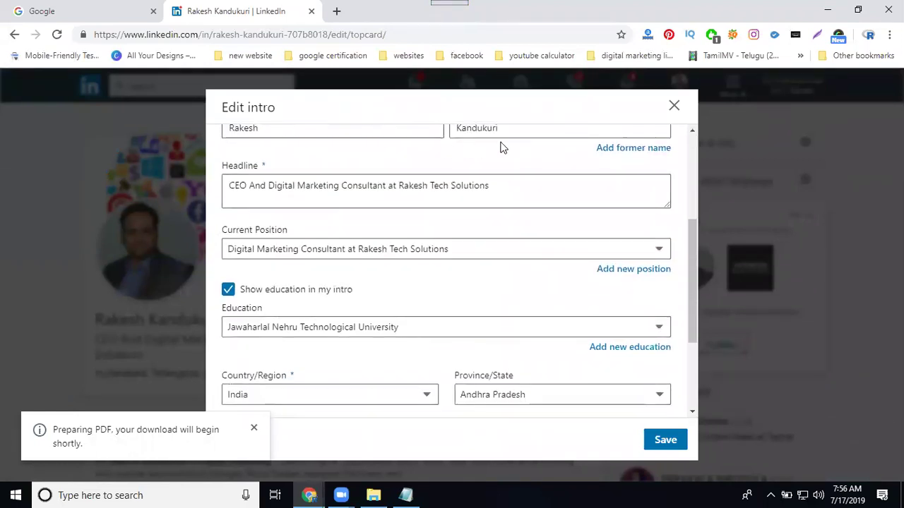
left_click(346, 194)
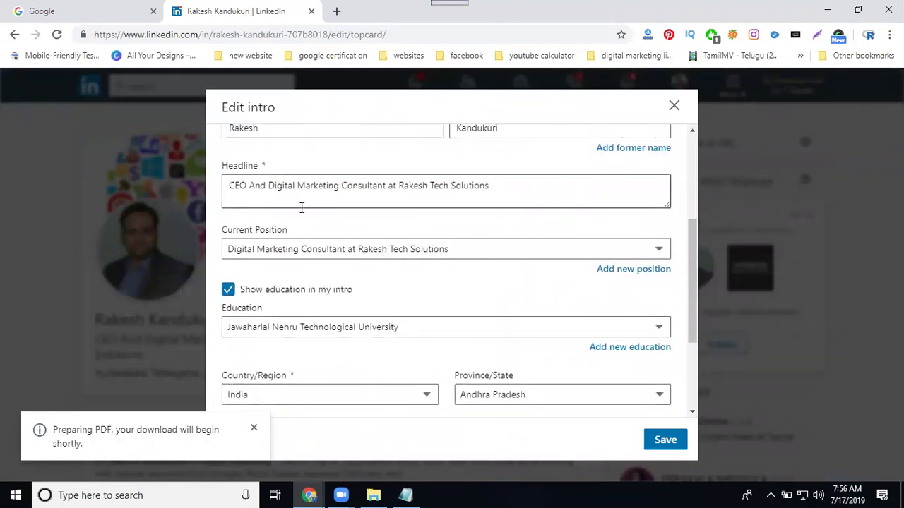
left_click(288, 251)
scroll(285, 254, "down", 1)
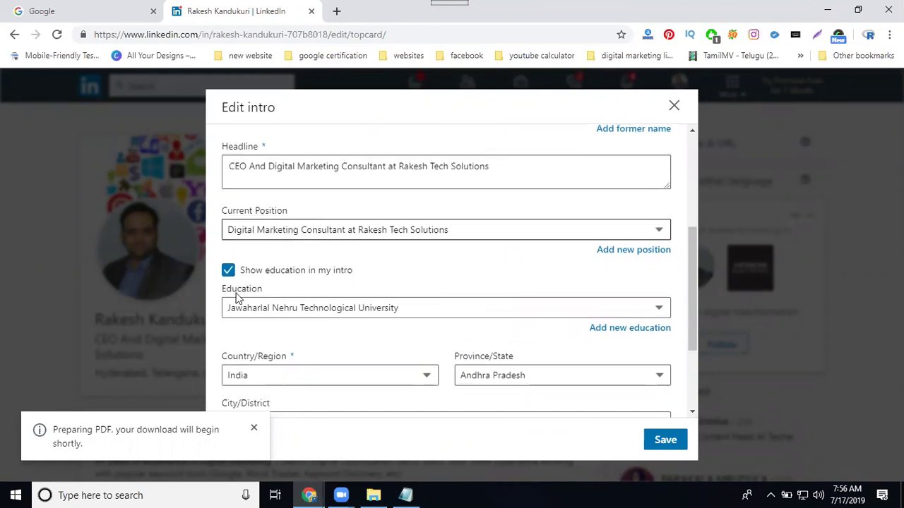
scroll(236, 298, "down", 1)
Set the location to Telangana province and Hyderabad city, then bring up contact info editing
left_click(247, 335)
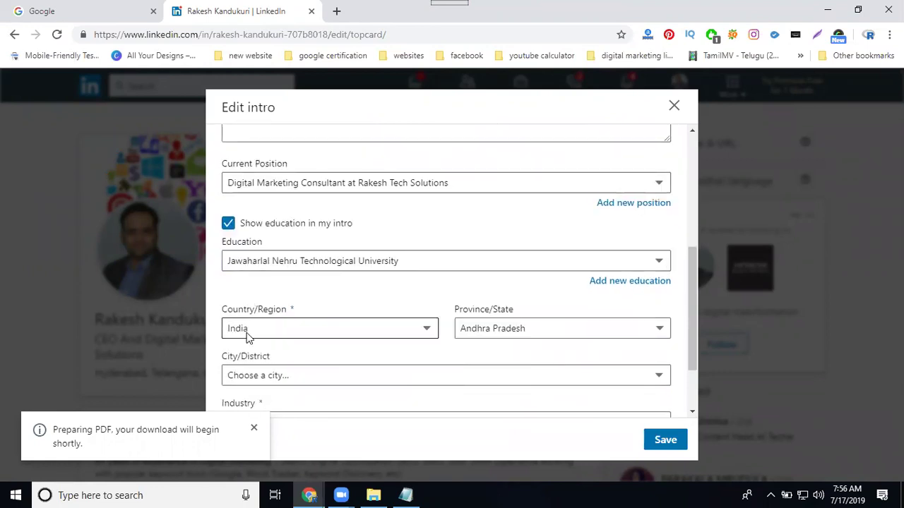
scroll(502, 332, "down", 1)
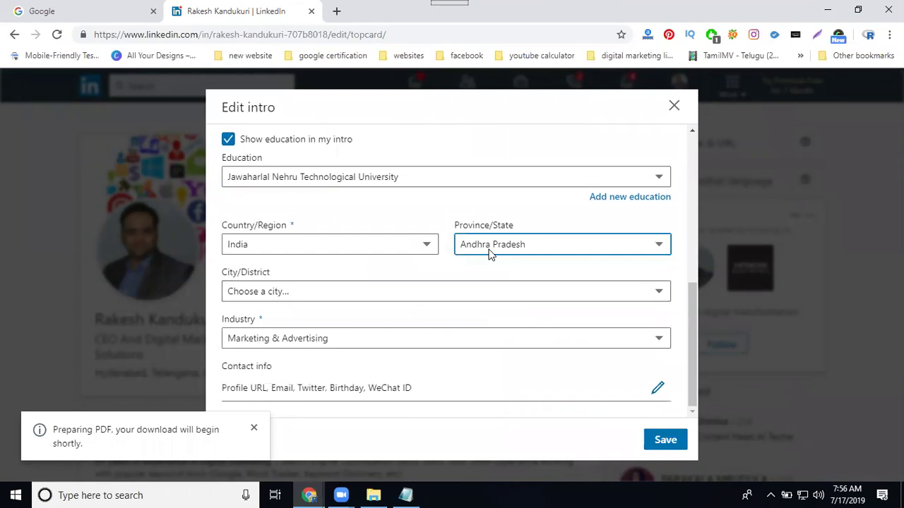
left_click(490, 253)
scroll(492, 204, "down", 4)
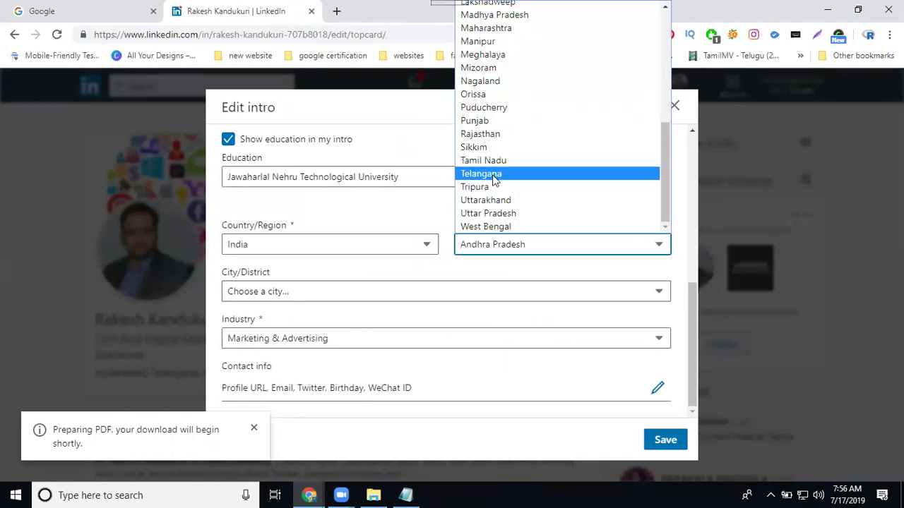
left_click(494, 180)
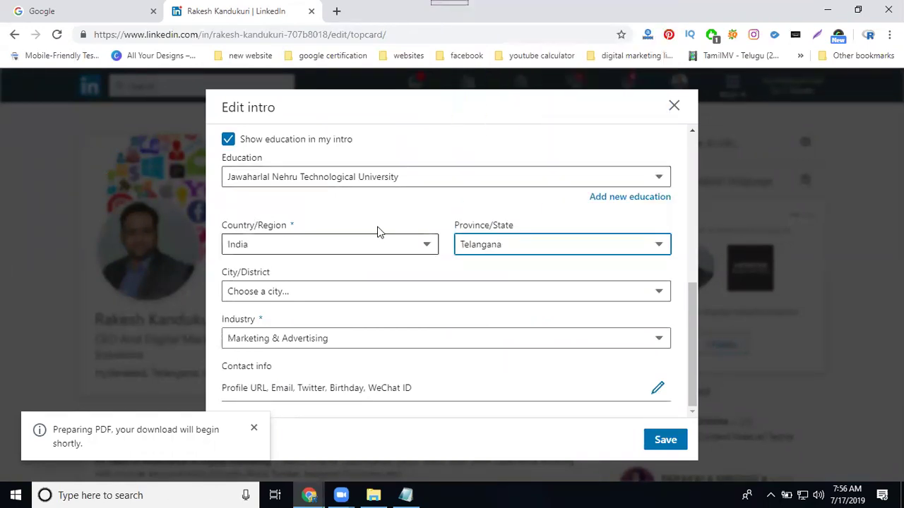
left_click(313, 293)
left_click(296, 335)
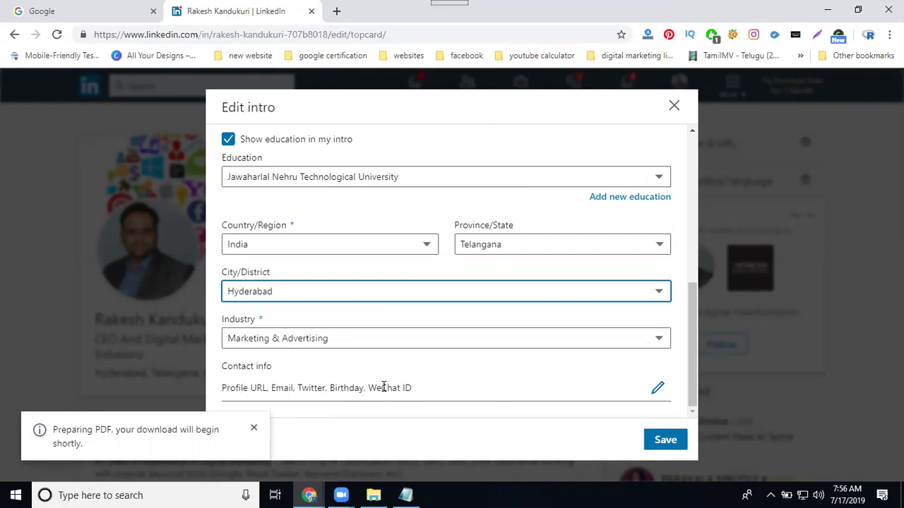
left_click(656, 387)
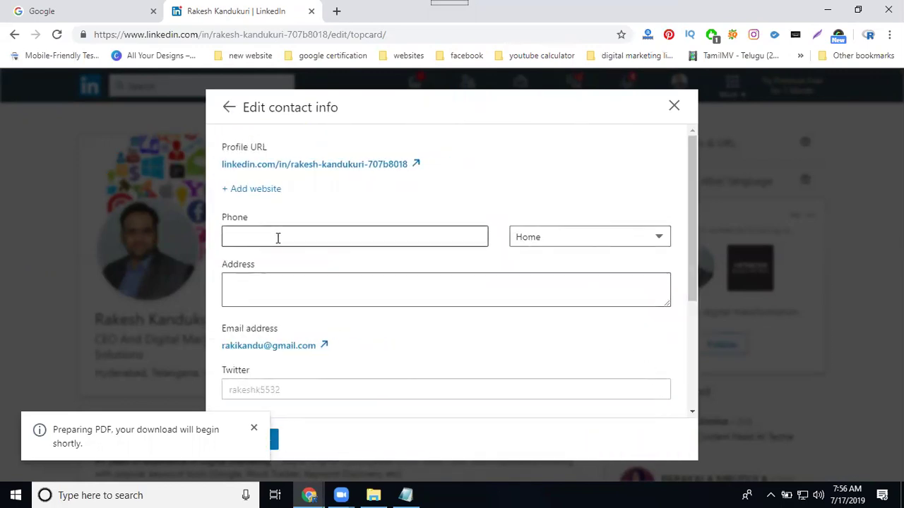
Discard contact info edits and save the intro with location Hyderabad, Telangana, India
left_click(262, 277)
scroll(266, 375, "down", 2)
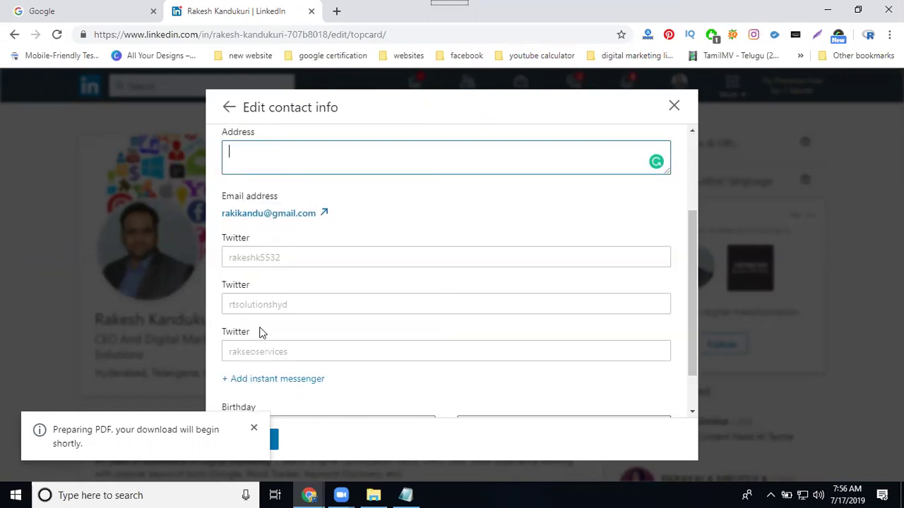
scroll(256, 355, "down", 1)
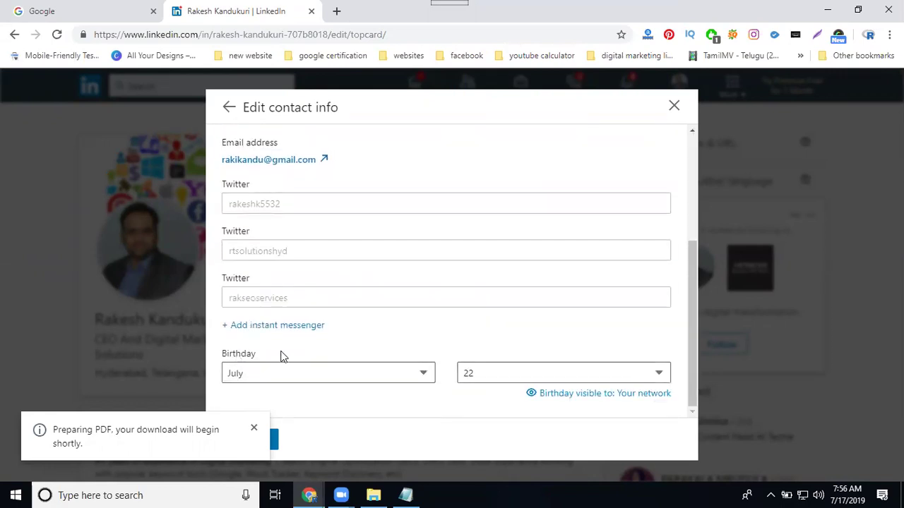
left_click(228, 107)
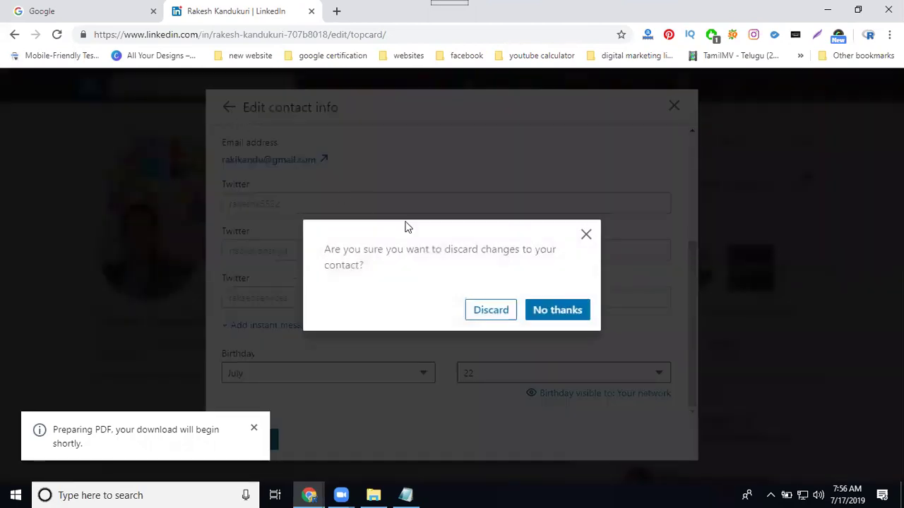
left_click(481, 310)
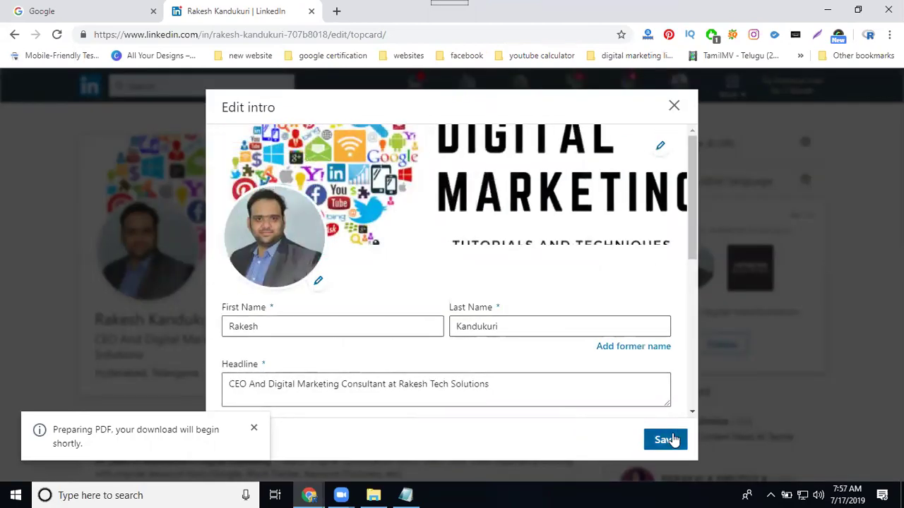
left_click(670, 440)
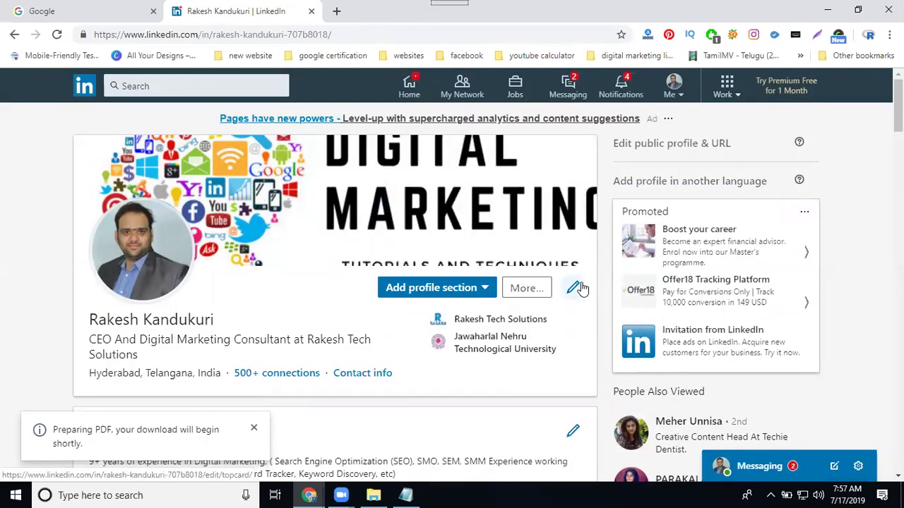
Open Edit about, showing the digital marketing summary and media, and begin adding media
scroll(576, 288, "down", 4)
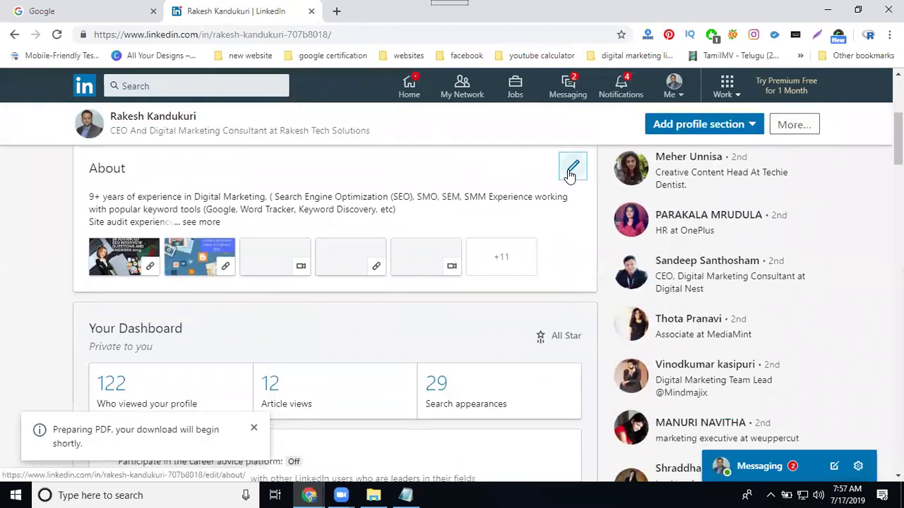
left_click(571, 173)
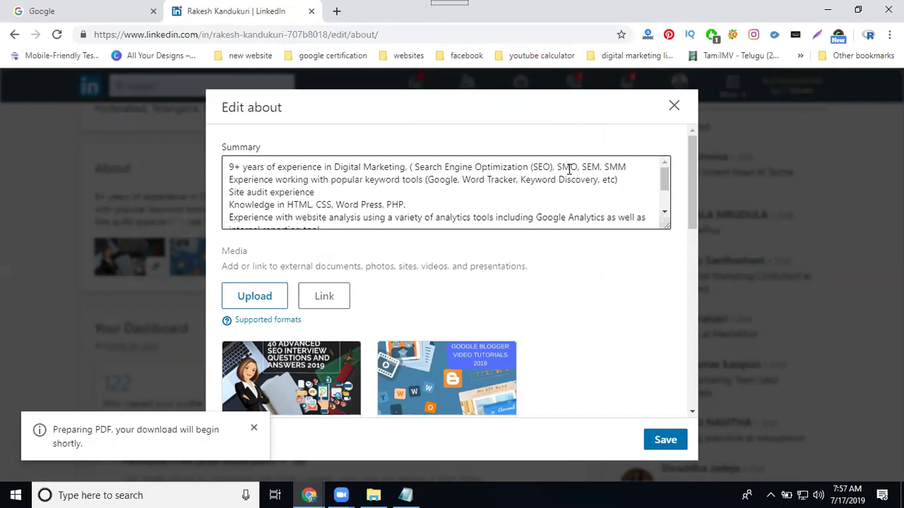
left_click(242, 306)
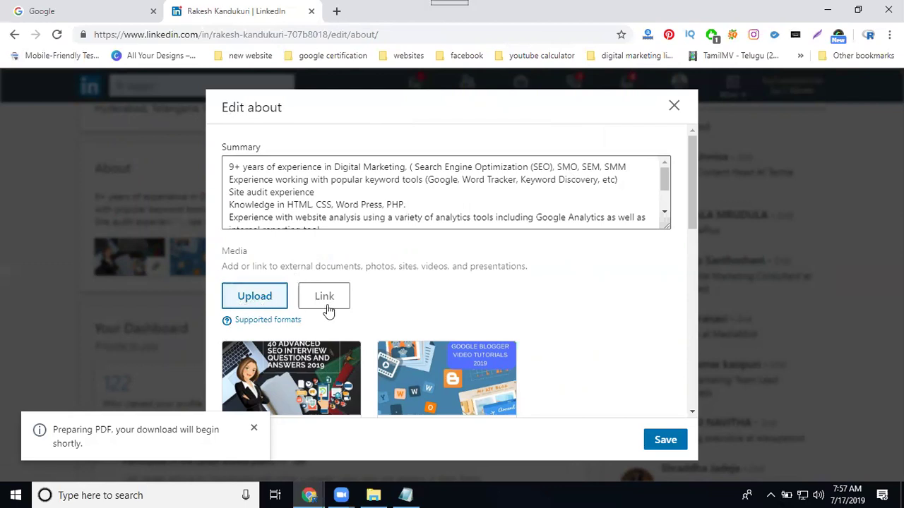
In a new tab, open rakeshtechsolutions.com's Google Adwords Course and Video Tutorial 2019 blog post and select its URL
left_click(337, 14)
type("ra")
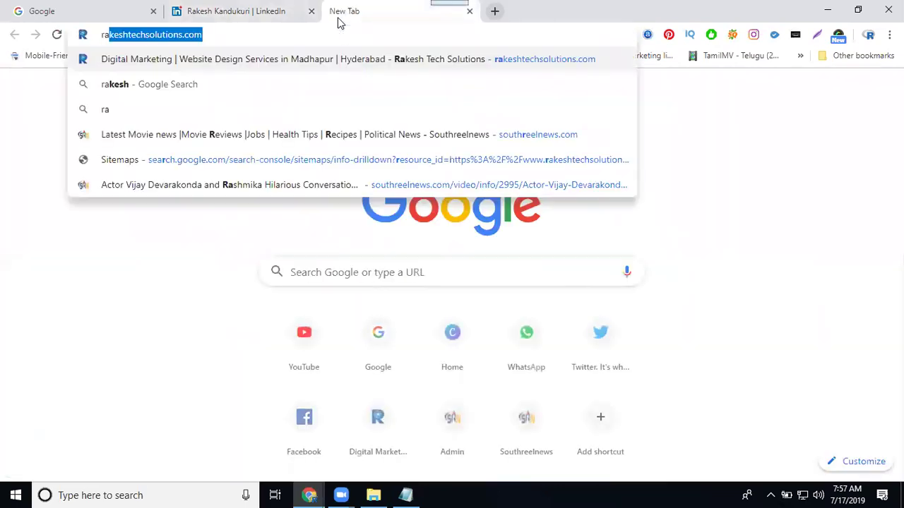
type("kesh")
key("Return")
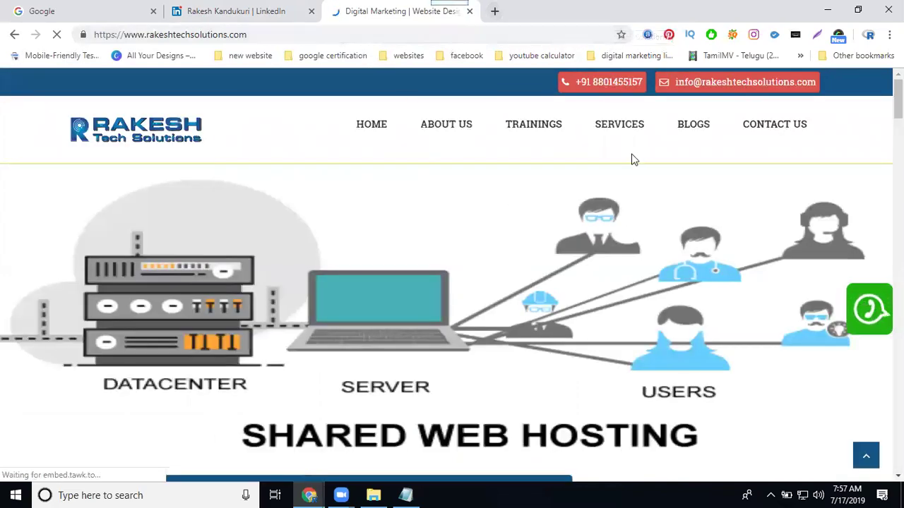
left_click(690, 131)
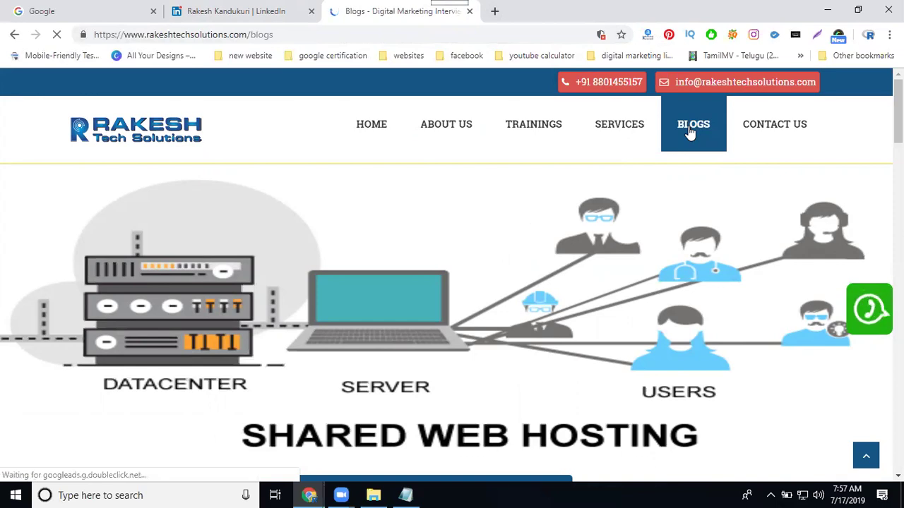
scroll(141, 283, "down", 3)
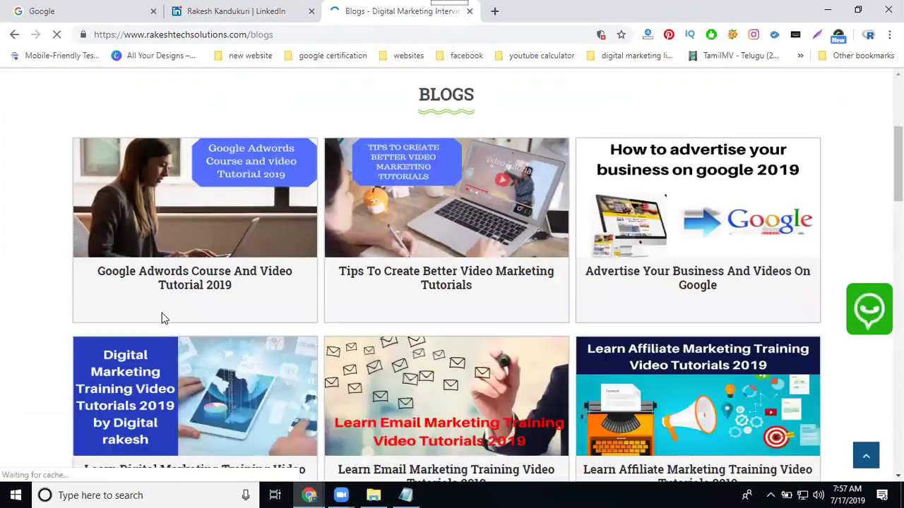
left_click(185, 282)
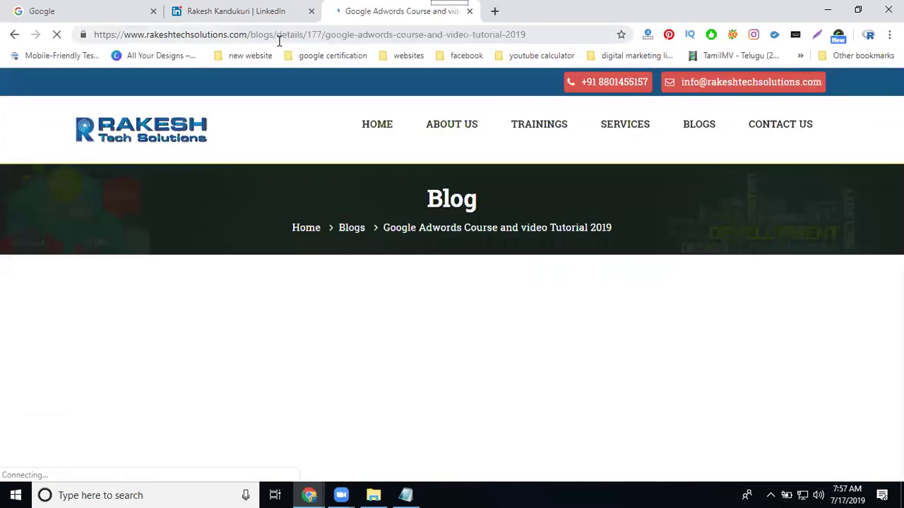
left_click(279, 40)
key("ctrl+c")
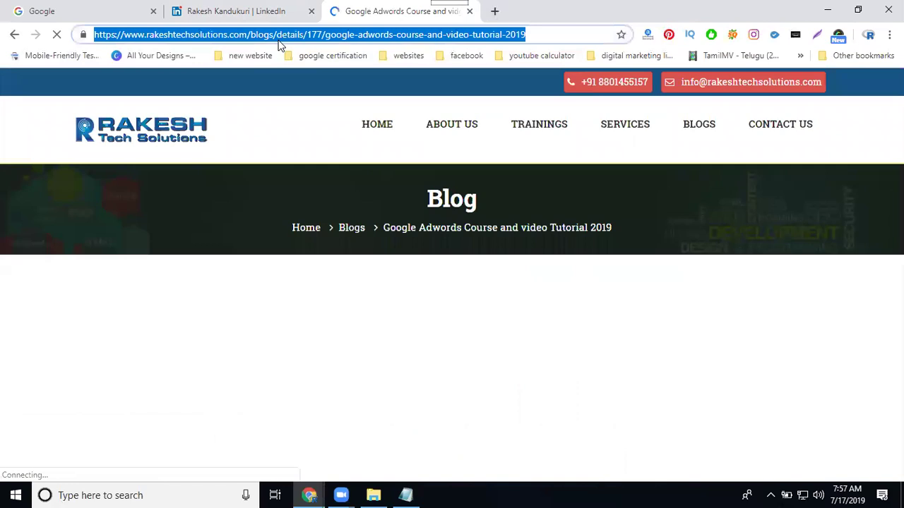
left_click(244, 15)
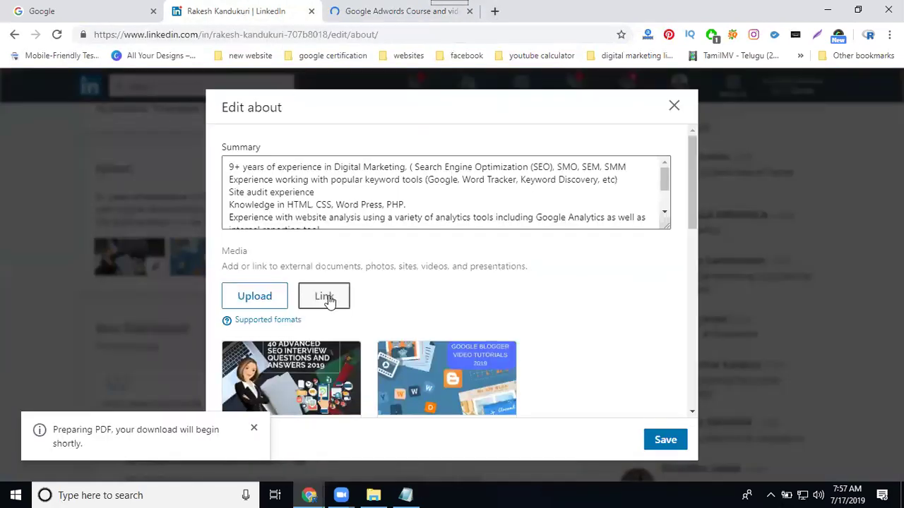
Paste the blog URL as an About media link and apply it titled 'Google Adwords Course and video Tutorial 2019'
left_click(326, 298)
left_click(320, 330)
key("ctrl+v")
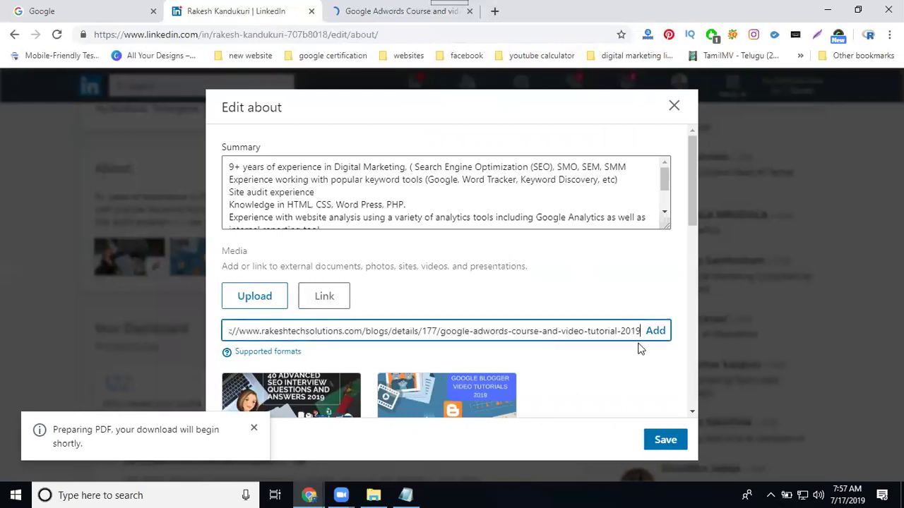
left_click(655, 332)
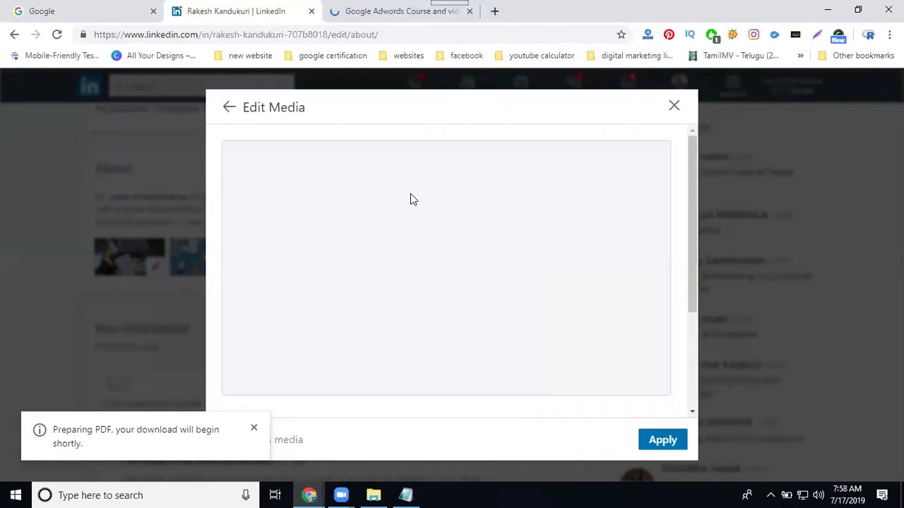
scroll(413, 205, "down", 3)
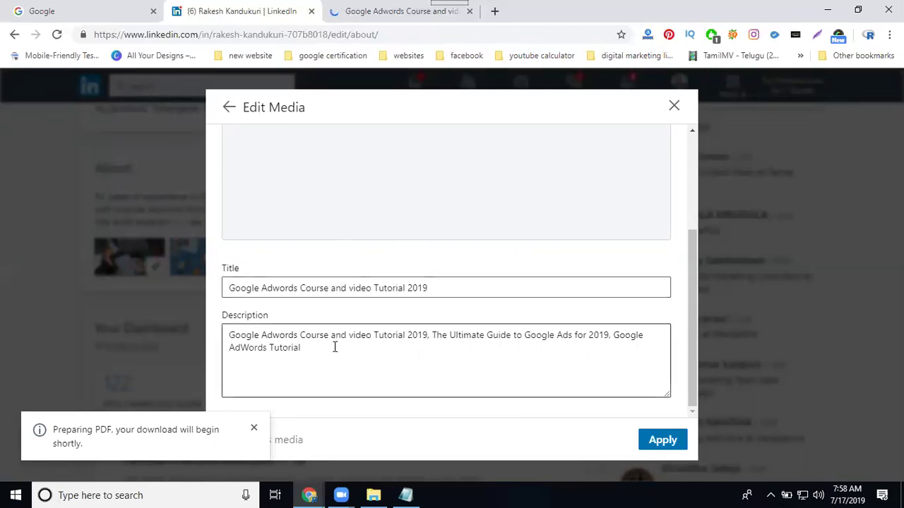
left_click(663, 440)
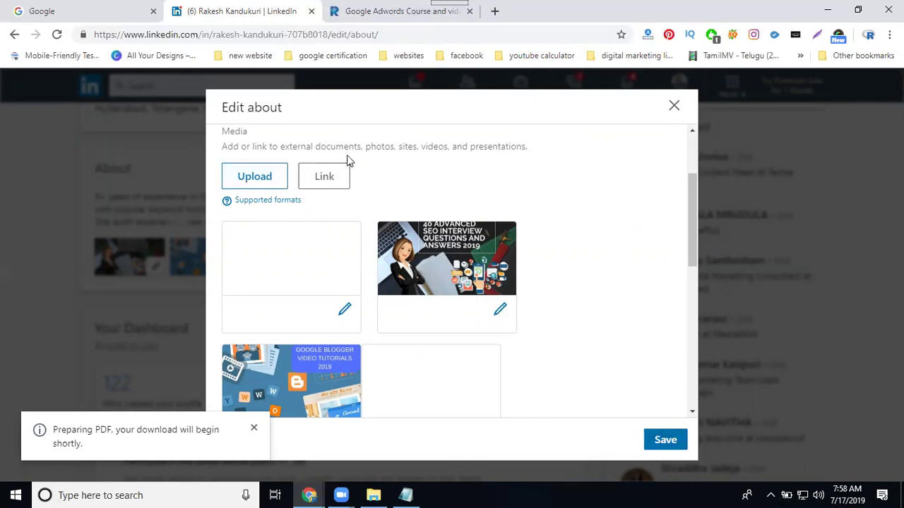
Highlight the supported media types and open the file picker to upload About media
left_click_drag(365, 146, 523, 147)
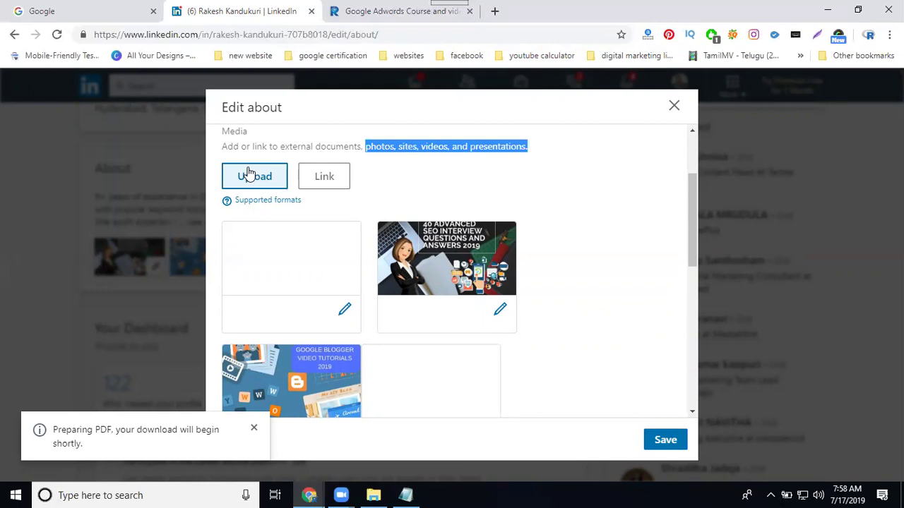
left_click(249, 175)
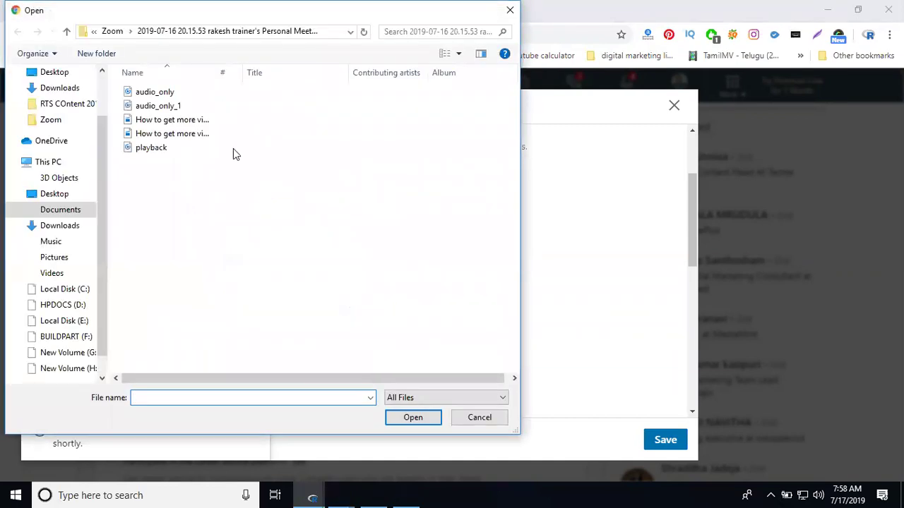
Copy the 'How to get more views…' video's file name and upload it; it's rejected as unsupported
left_click(180, 122)
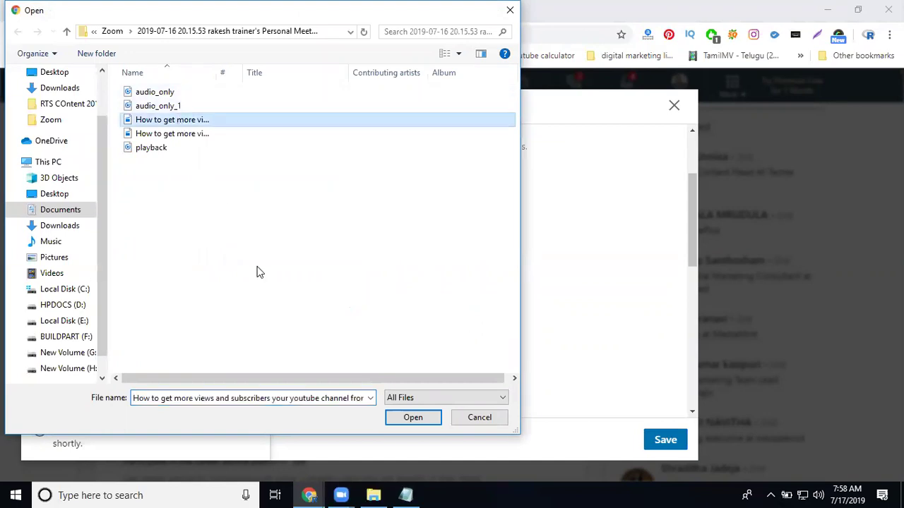
left_click(182, 123)
right_click(180, 121)
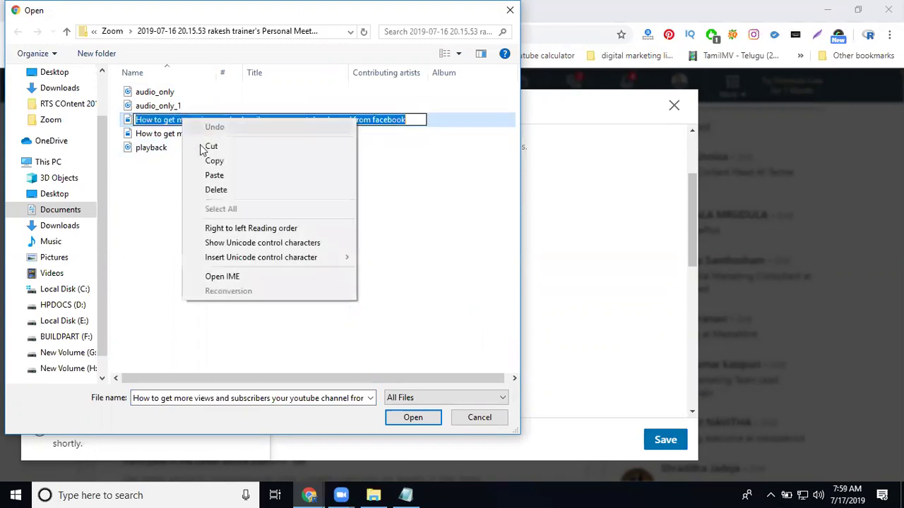
left_click(212, 161)
left_click(151, 175)
left_click(173, 121)
double_click(172, 122)
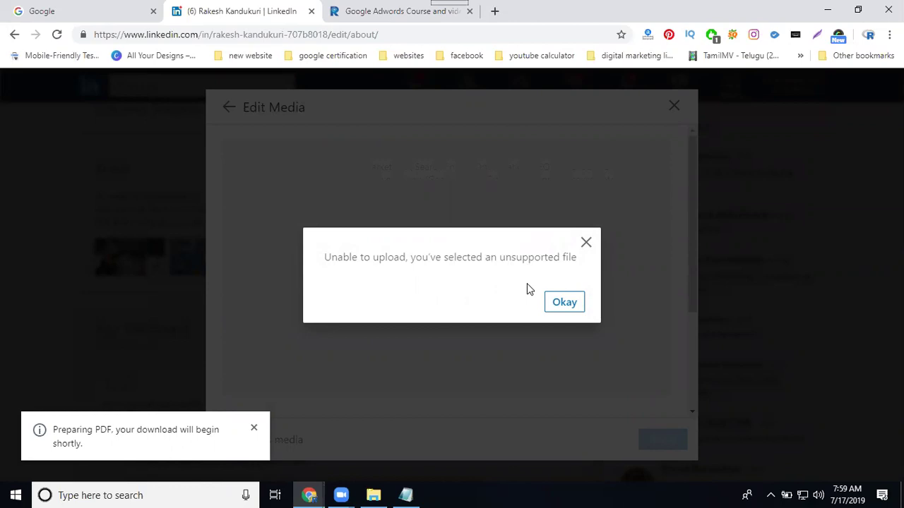
Dismiss the unsupported-file error and discard the unsaved media item, returning to the profile
left_click(587, 244)
scroll(418, 313, "down", 3)
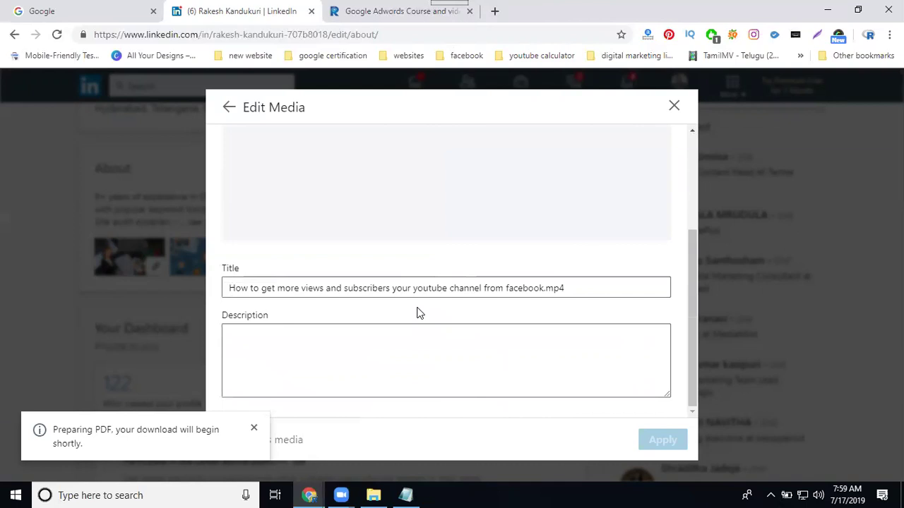
left_click(674, 106)
left_click(490, 302)
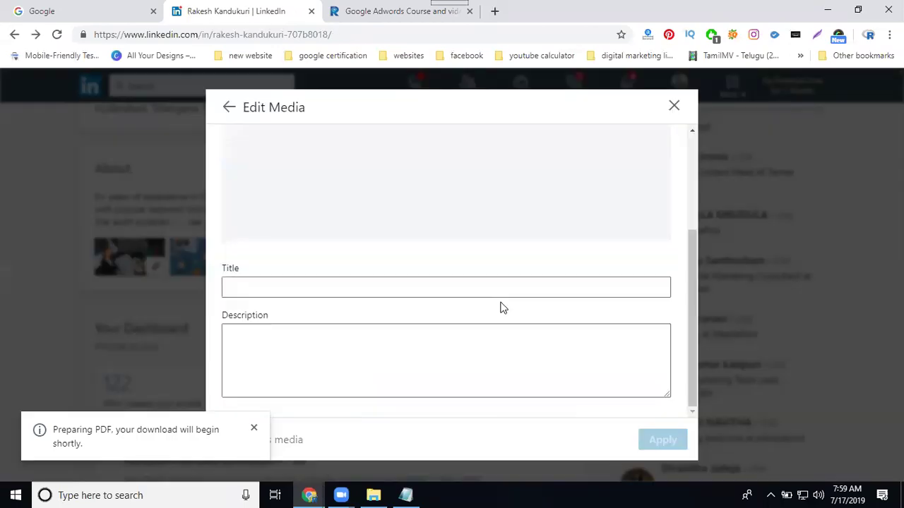
scroll(211, 219, "down", 1)
scroll(215, 226, "down", 3)
scroll(212, 233, "up", 3)
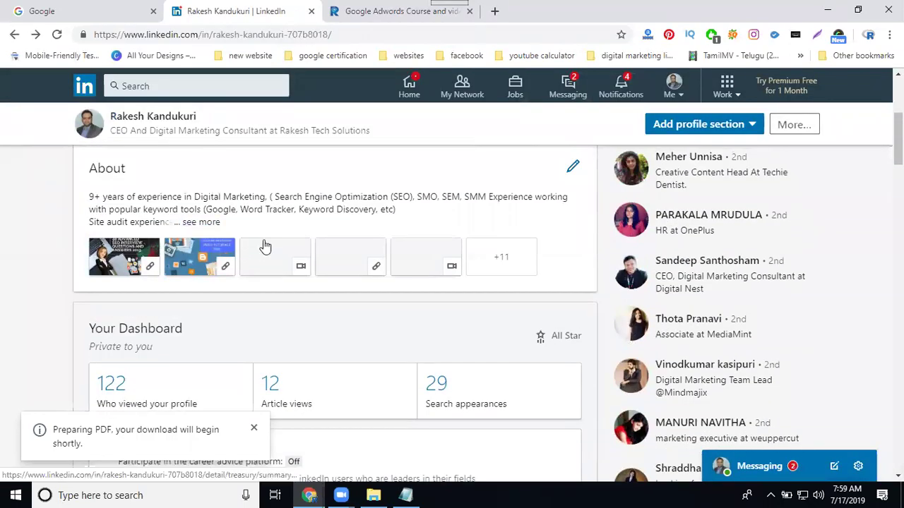
Edit the About section, review its attached media cards, and save it
left_click(573, 167)
scroll(534, 273, "down", 2)
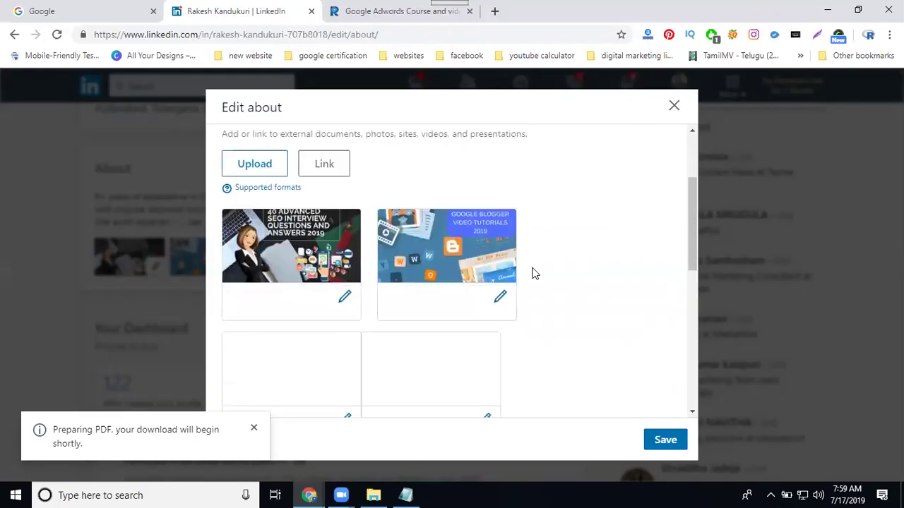
scroll(534, 274, "down", 2)
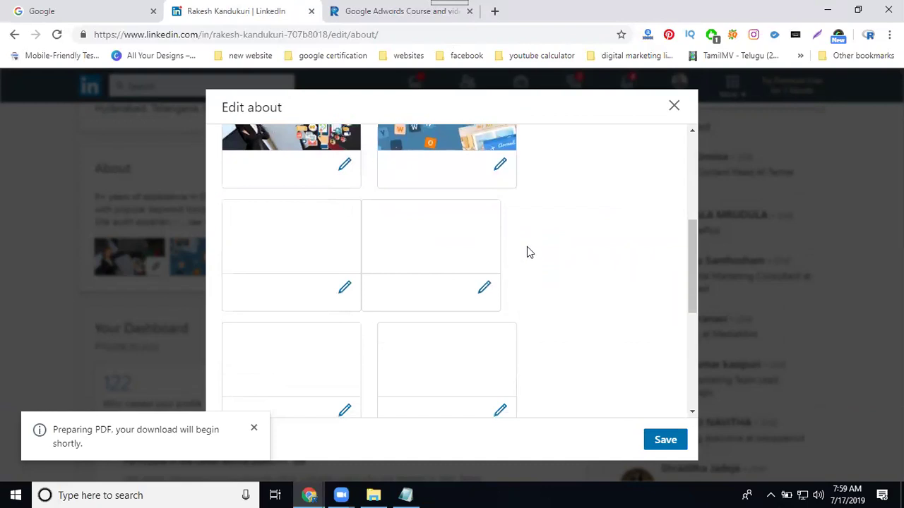
scroll(529, 252, "down", 1)
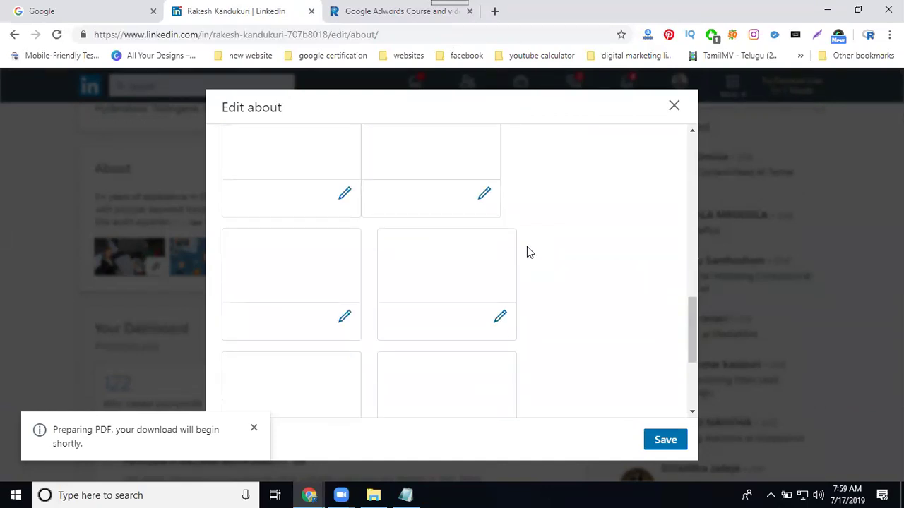
scroll(528, 252, "down", 1)
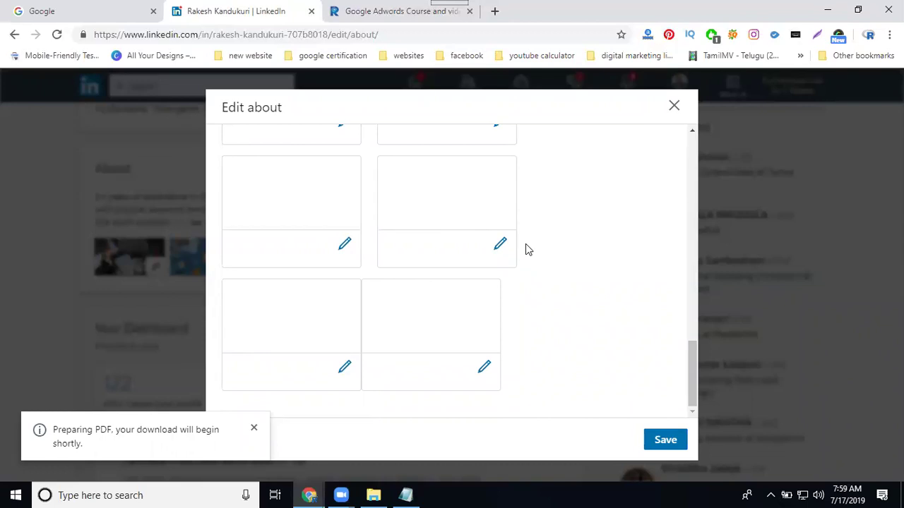
left_click(662, 439)
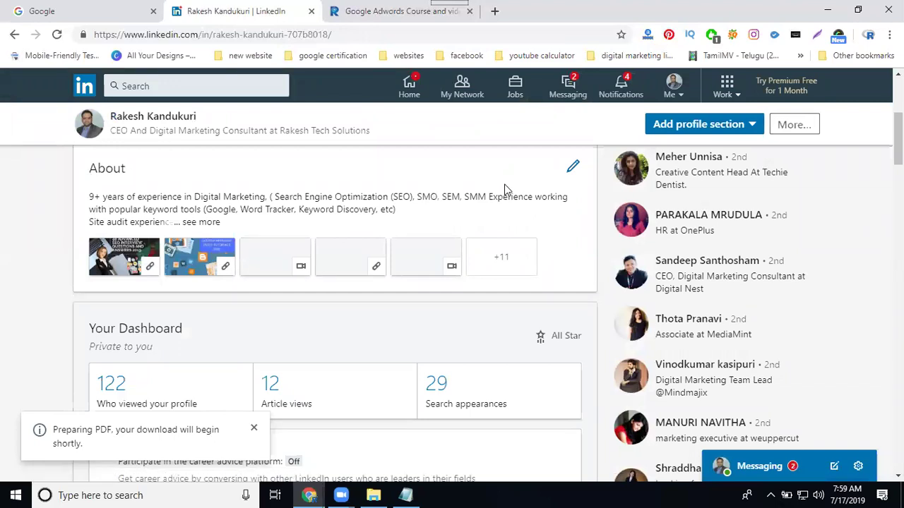
Reopen the About section and save it once more
left_click(572, 167)
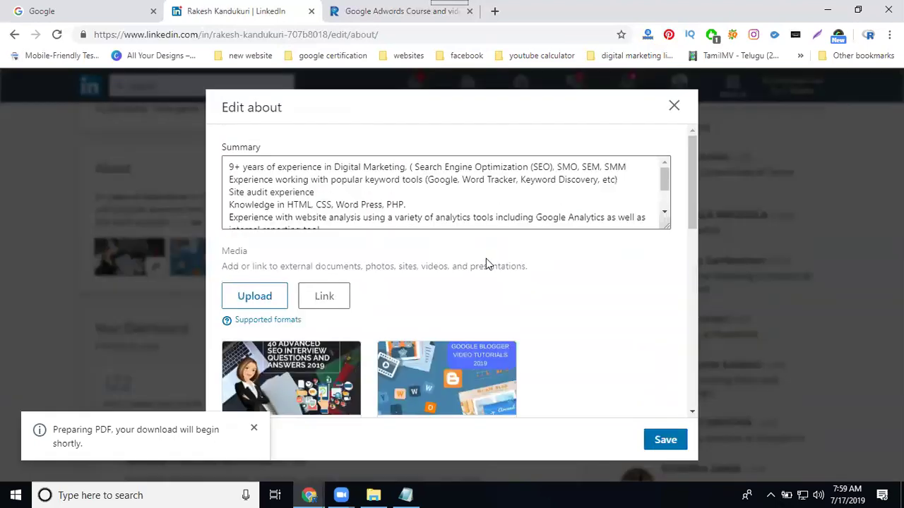
scroll(470, 267, "down", 6)
scroll(470, 270, "down", 3)
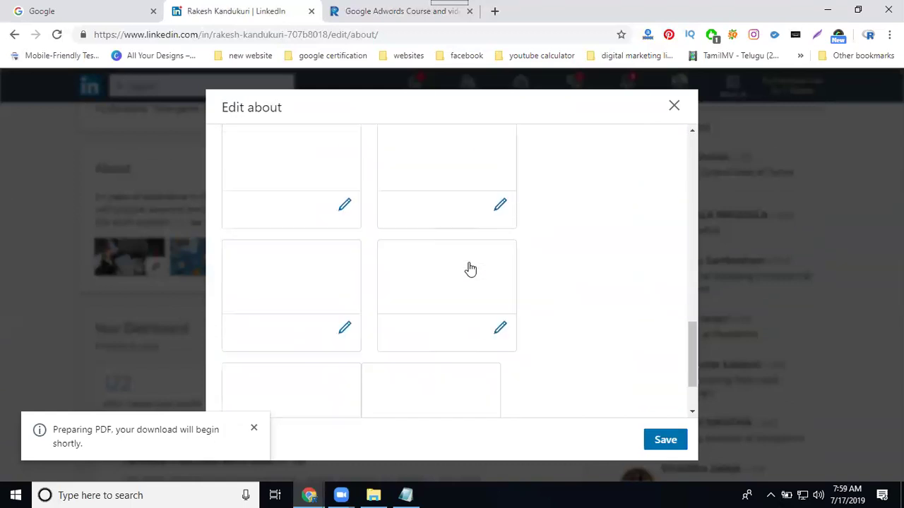
left_click(664, 440)
scroll(24, 246, "down", 3)
scroll(60, 252, "down", 4)
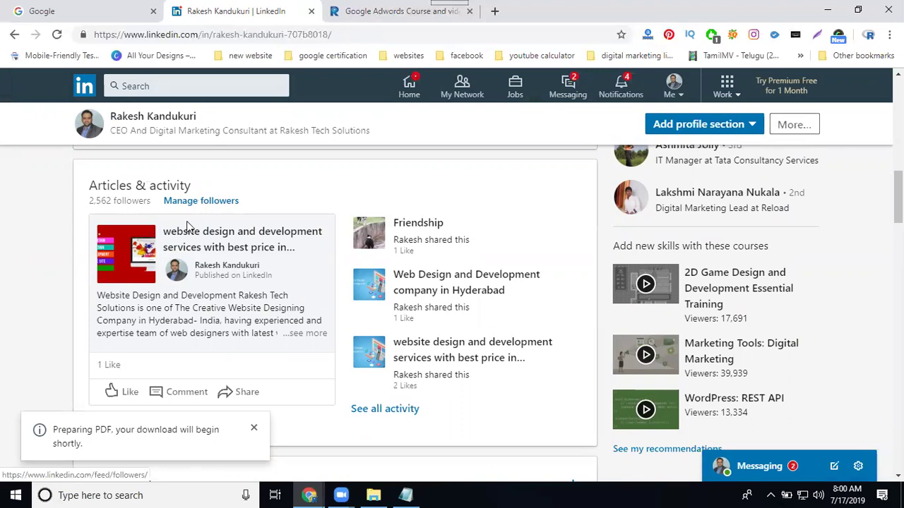
Show all skills under Skills & Endorsements, including the Industry Knowledge and Tools & Technologies groups
scroll(182, 234, "down", 5)
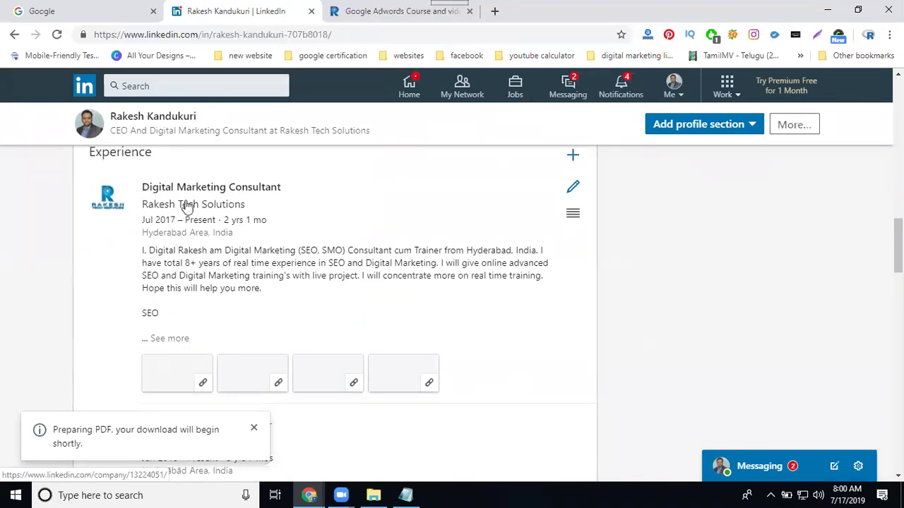
scroll(187, 212, "down", 6)
scroll(187, 212, "down", 3)
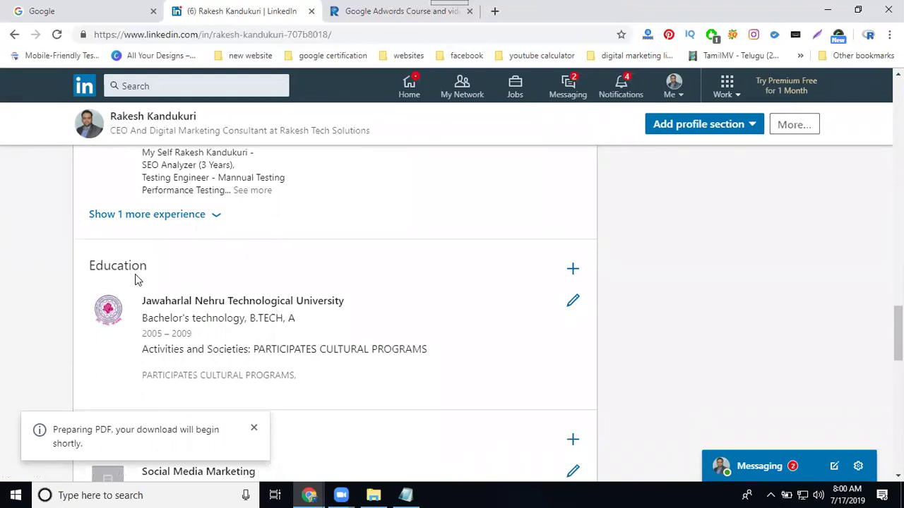
scroll(136, 280, "down", 4)
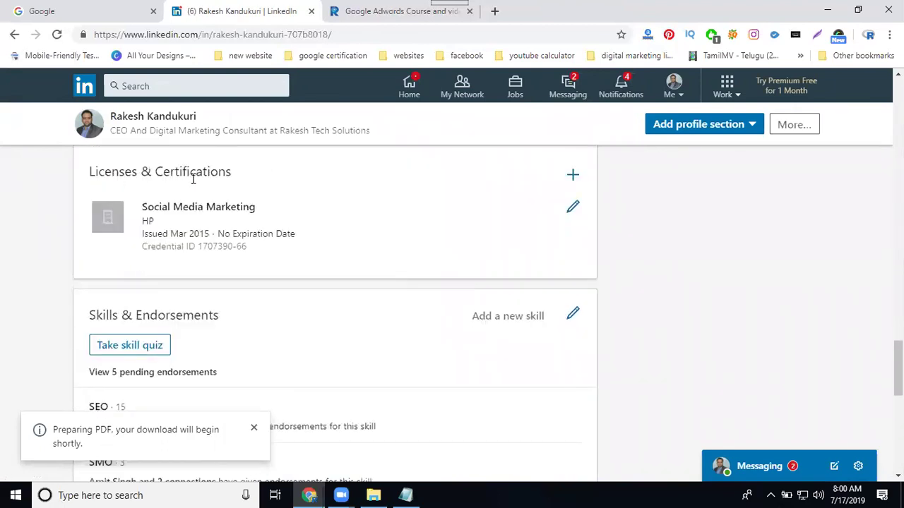
scroll(189, 228, "down", 3)
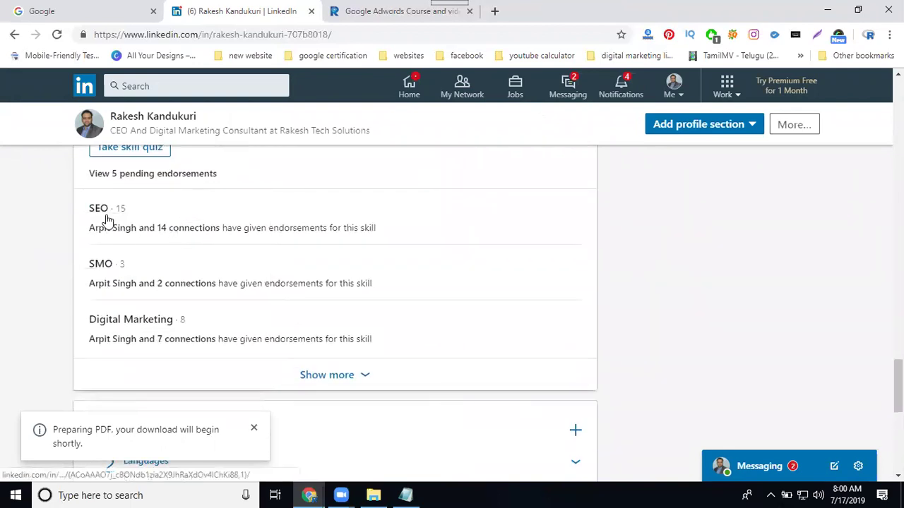
left_click(364, 378)
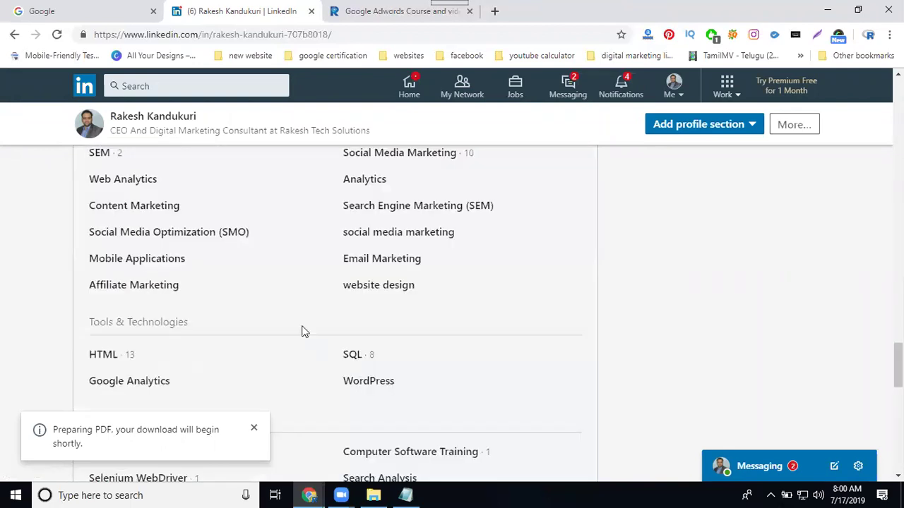
scroll(303, 329, "up", 3)
scroll(141, 233, "up", 2)
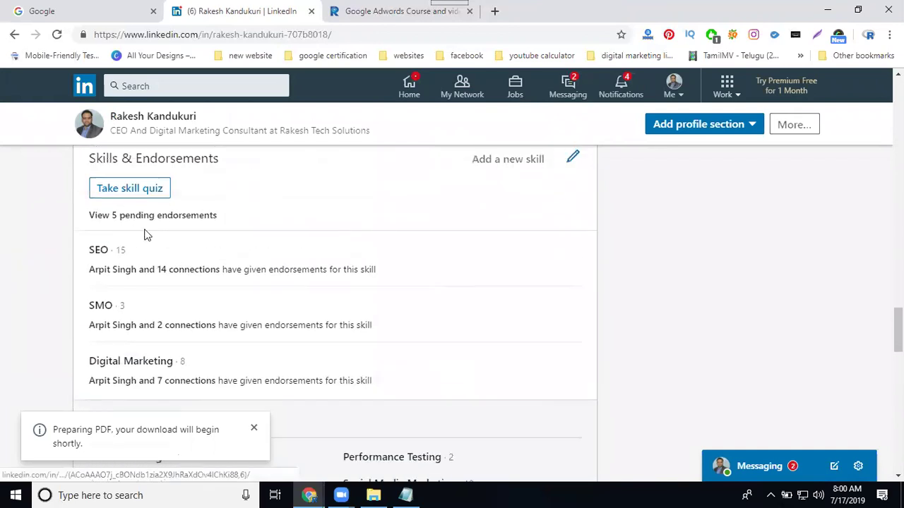
scroll(149, 233, "up", 1)
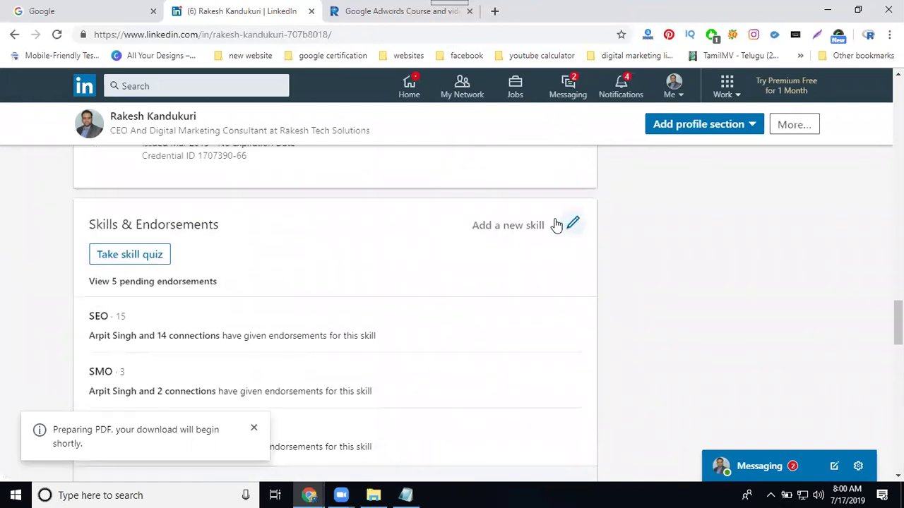
Add the suggested skills Google Ads, Advertising, Facebook Marketing, Social Media and Search Advertising
left_click(516, 225)
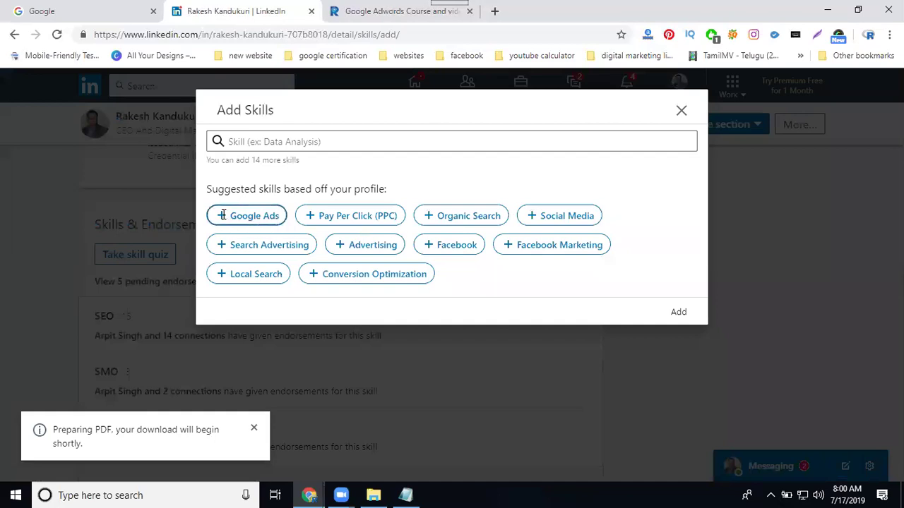
left_click(230, 219)
left_click(224, 280)
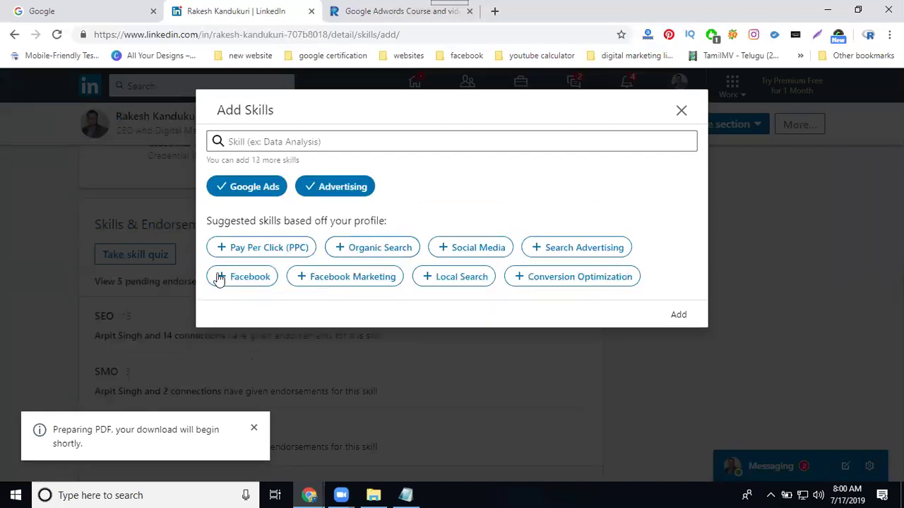
left_click(305, 276)
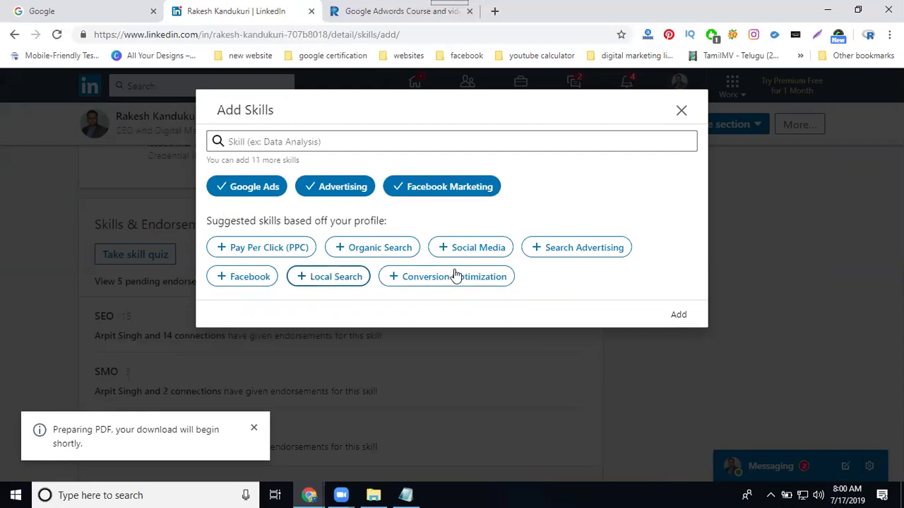
left_click(442, 249)
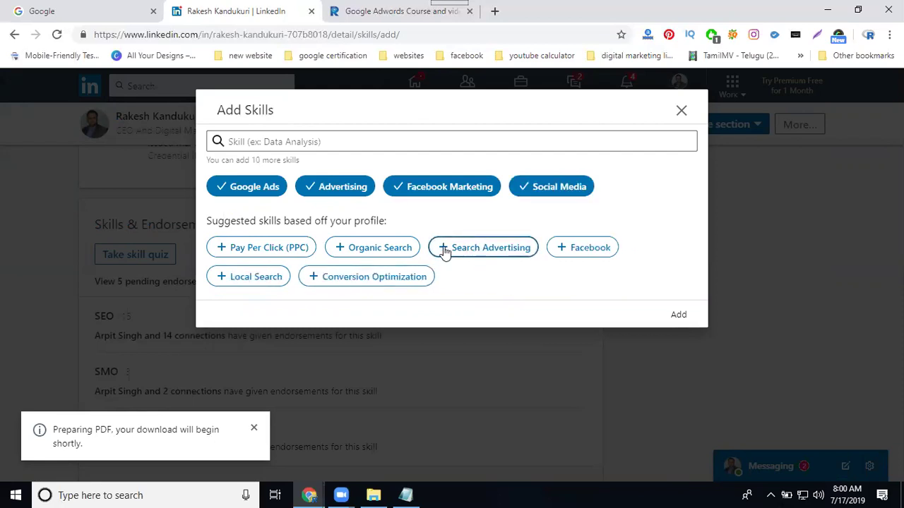
left_click(444, 251)
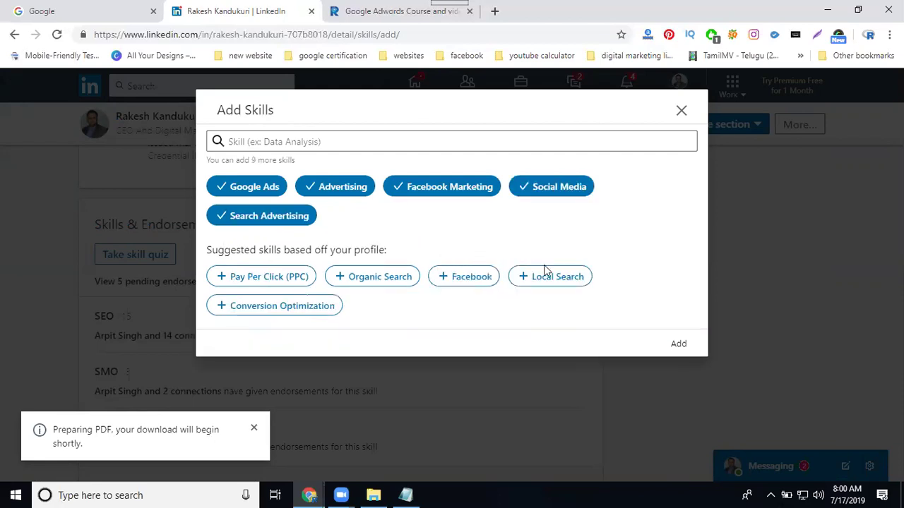
left_click(679, 344)
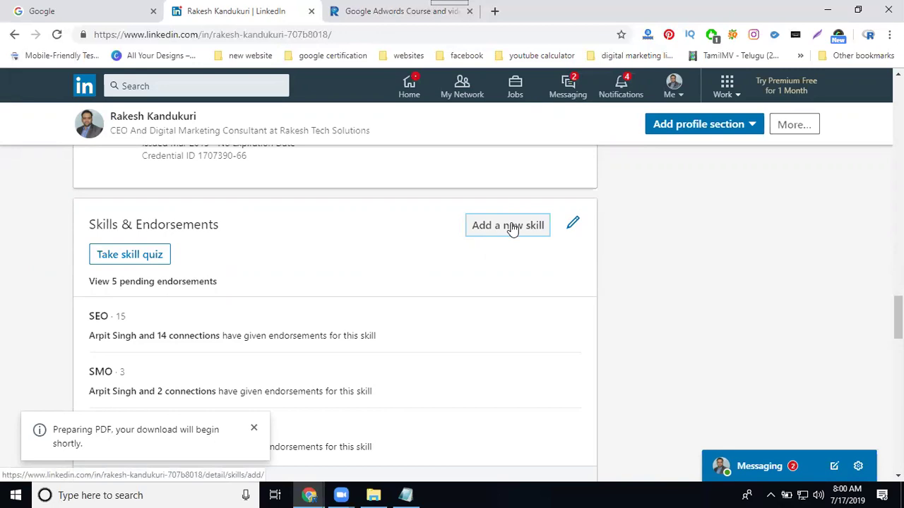
scroll(402, 249, "down", 10)
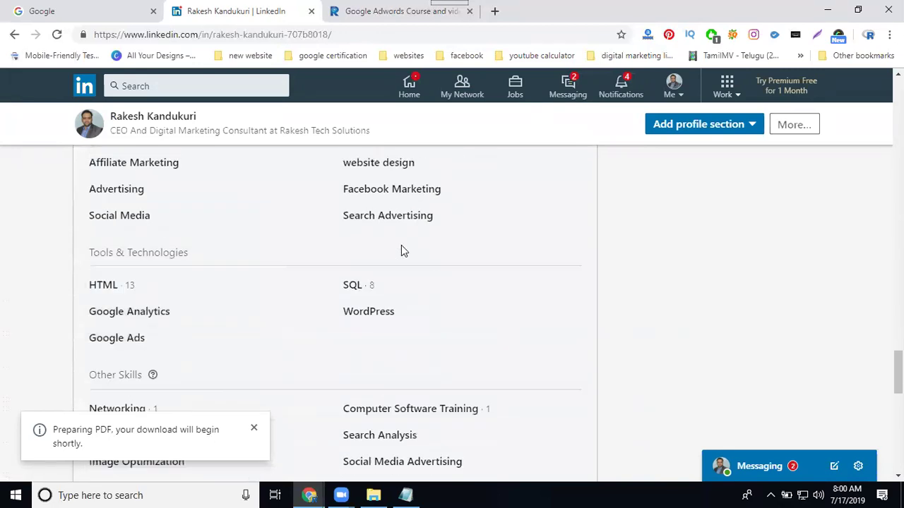
scroll(234, 226, "down", 5)
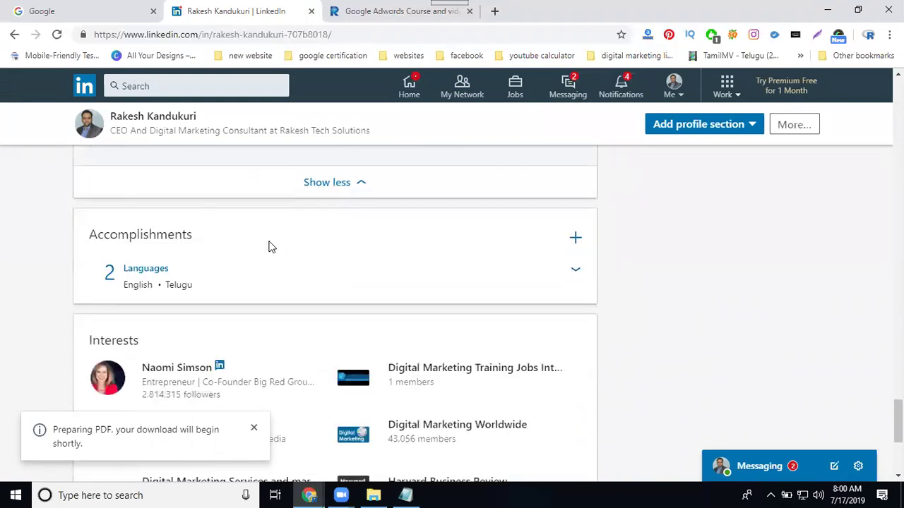
scroll(268, 246, "down", 1)
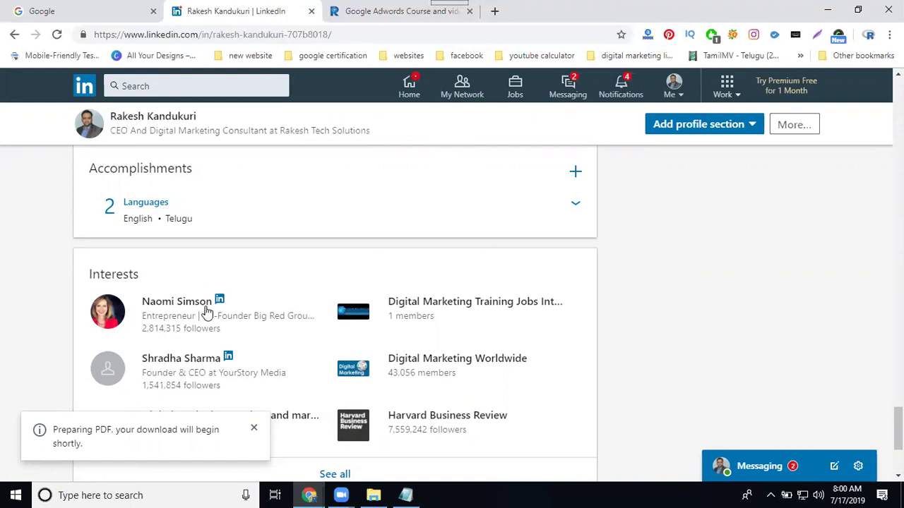
scroll(338, 254, "down", 2)
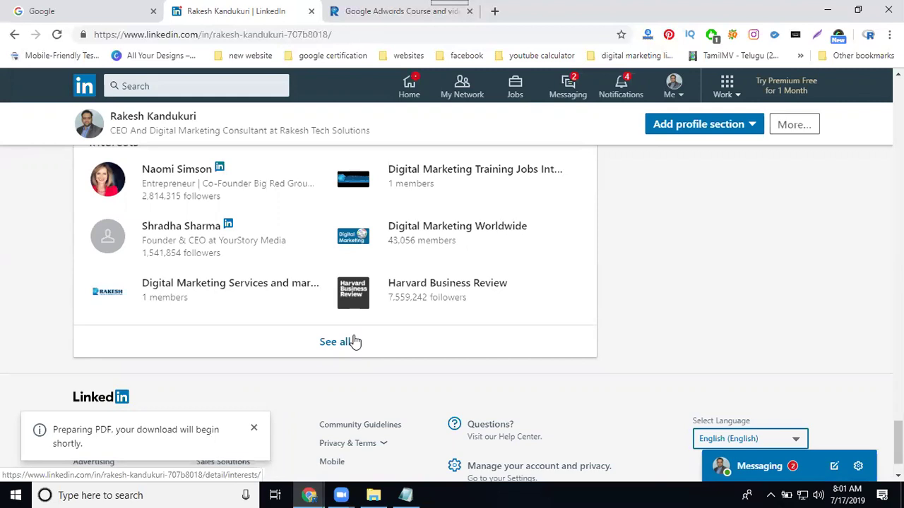
scroll(355, 342, "up", 15)
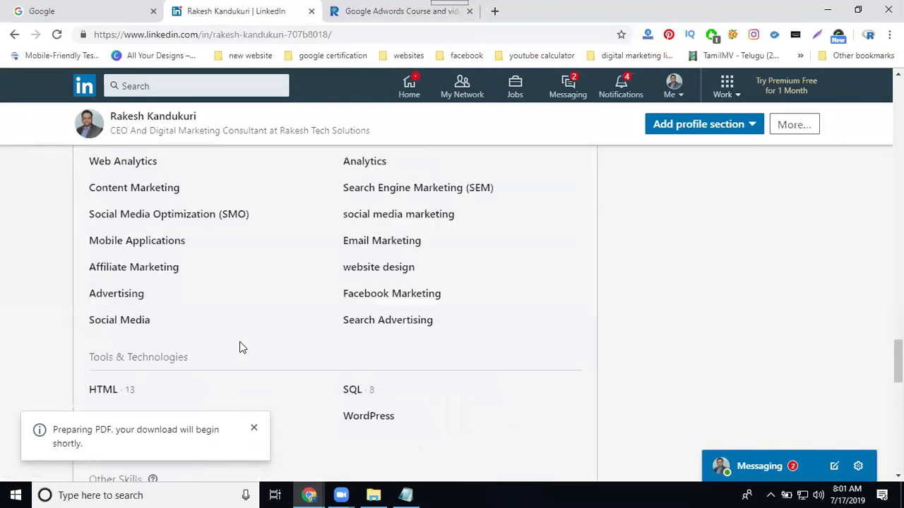
scroll(240, 347, "up", 12)
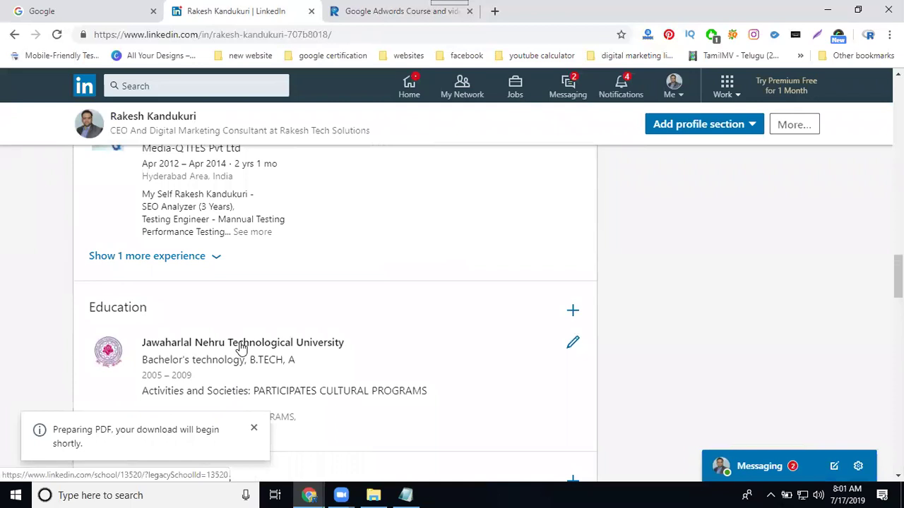
scroll(240, 347, "up", 10)
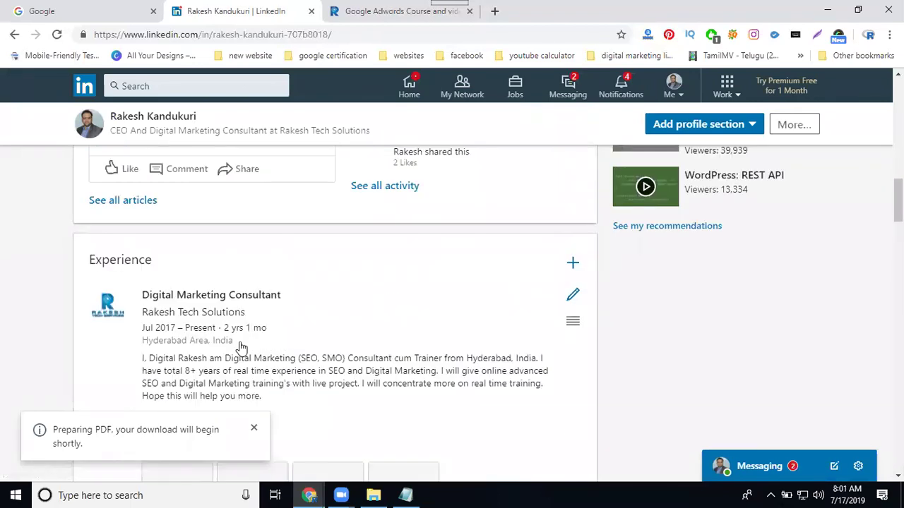
scroll(244, 308, "up", 12)
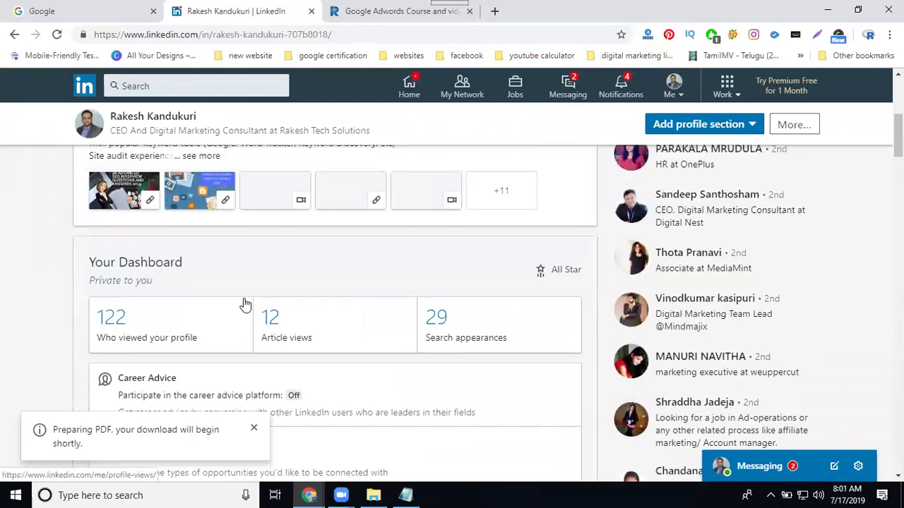
scroll(212, 304, "down", 2)
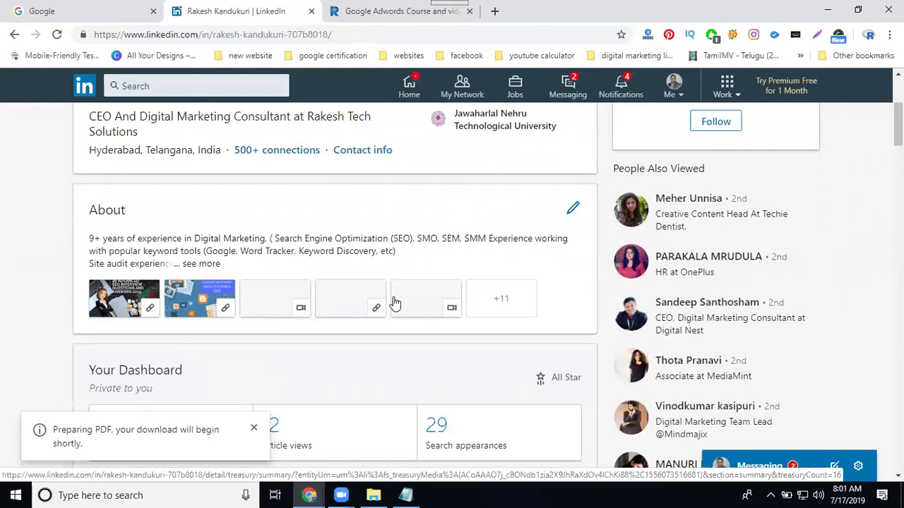
From the home feed, start a new post and open its visibility options
left_click(412, 86)
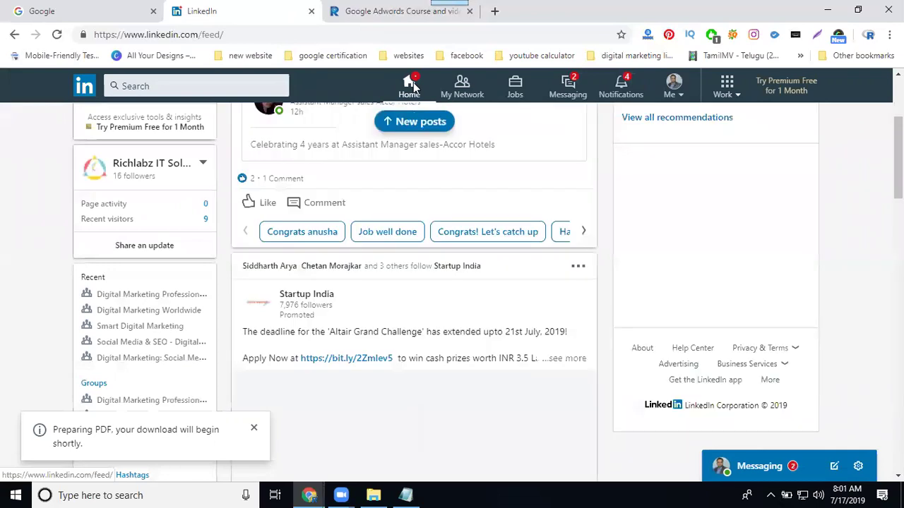
scroll(564, 319, "up", 3)
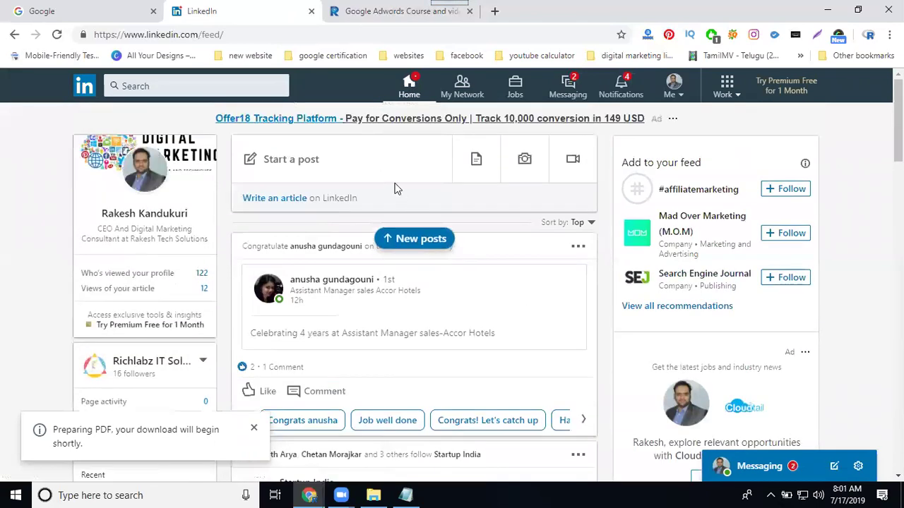
left_click(367, 159)
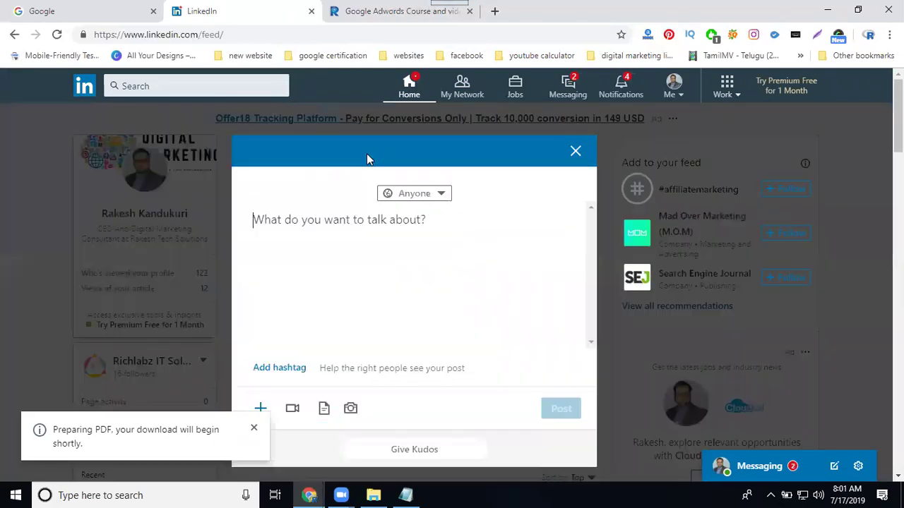
left_click(421, 194)
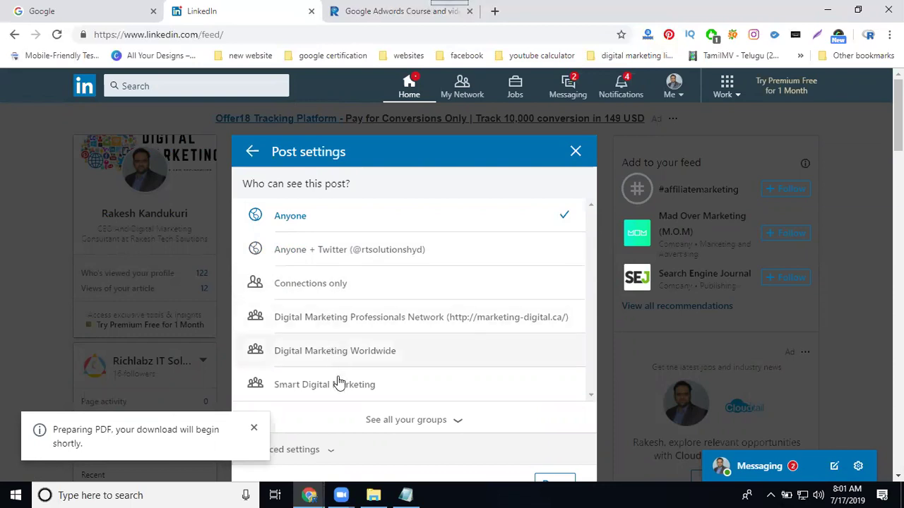
Review all your groups as possible post audiences, then close post settings without posting
left_click(459, 428)
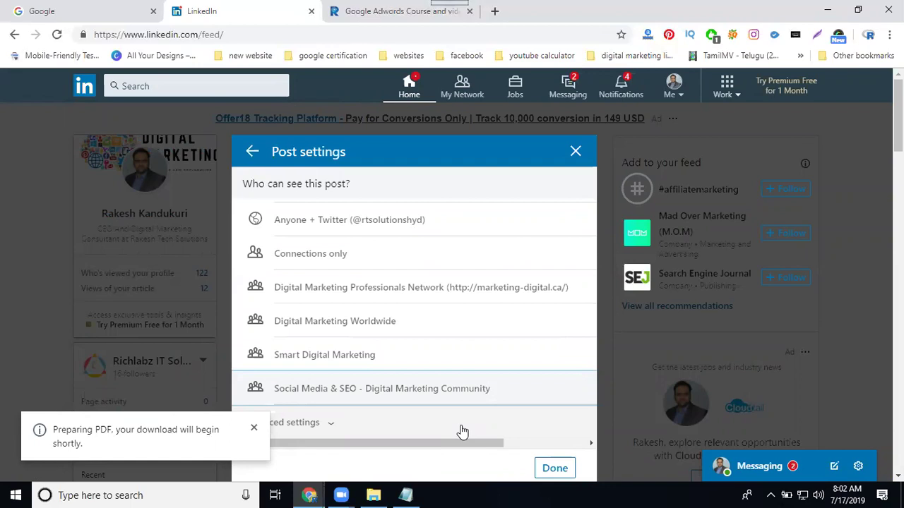
scroll(339, 277, "down", 3)
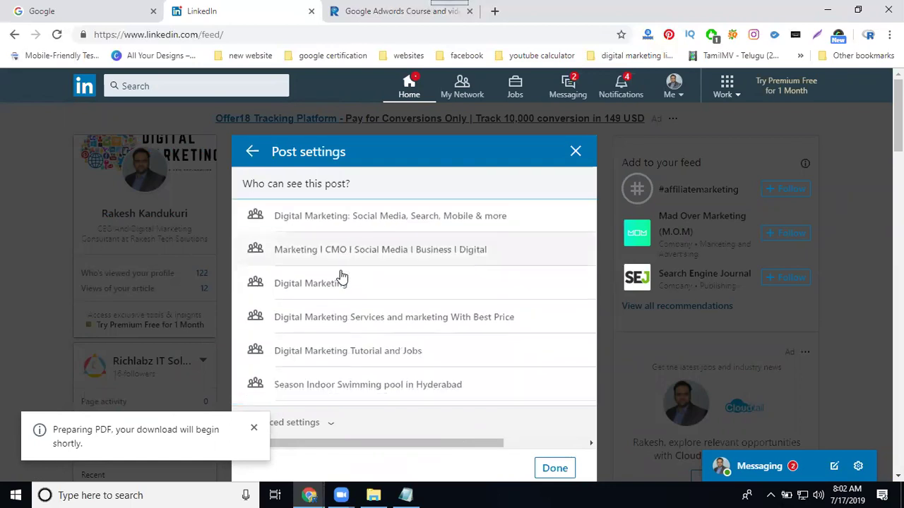
scroll(340, 276, "down", 6)
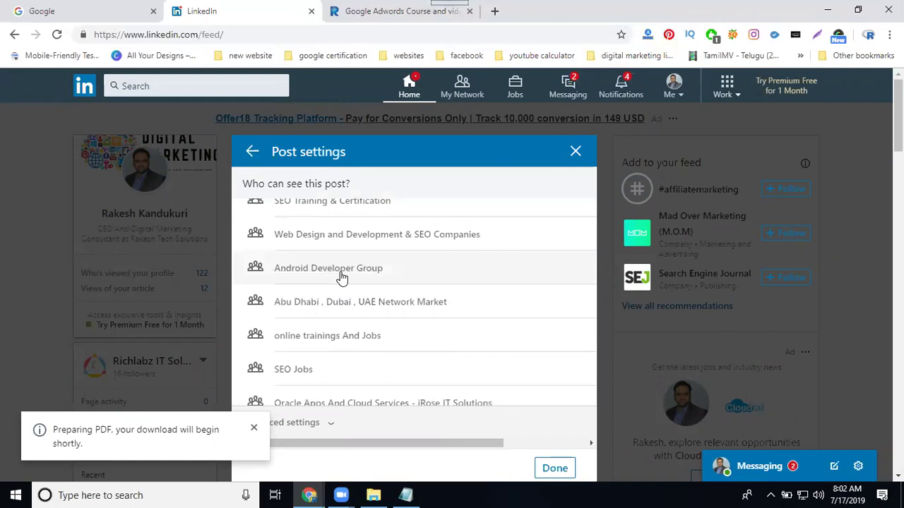
scroll(341, 277, "down", 1)
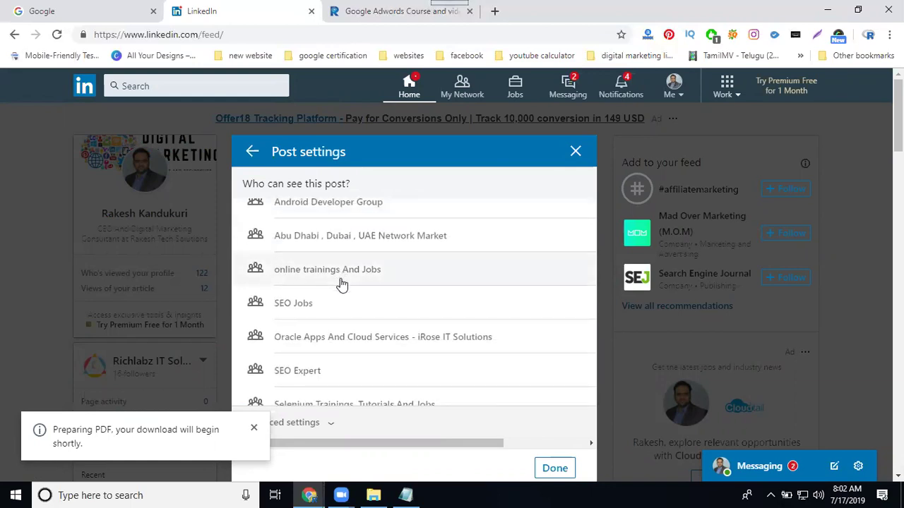
left_click(575, 154)
Start a new post from the home feed and list who can see it
left_click(413, 87)
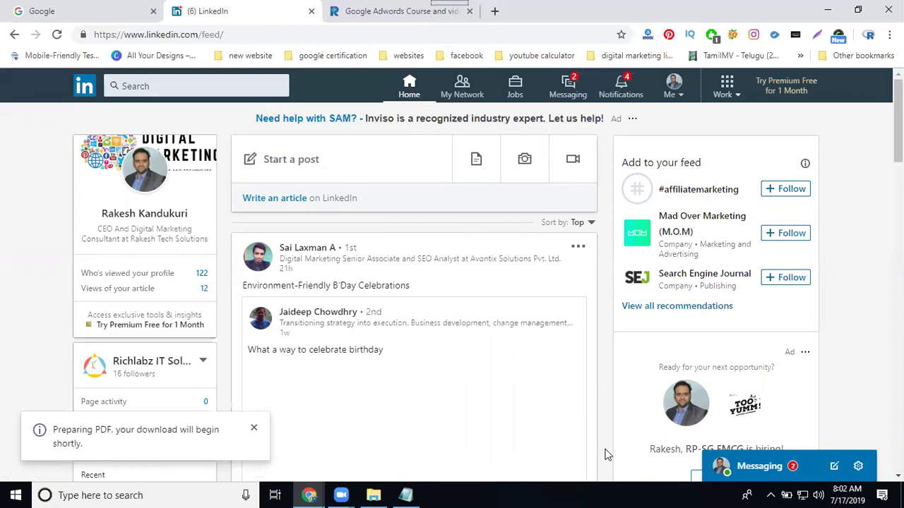
left_click(297, 170)
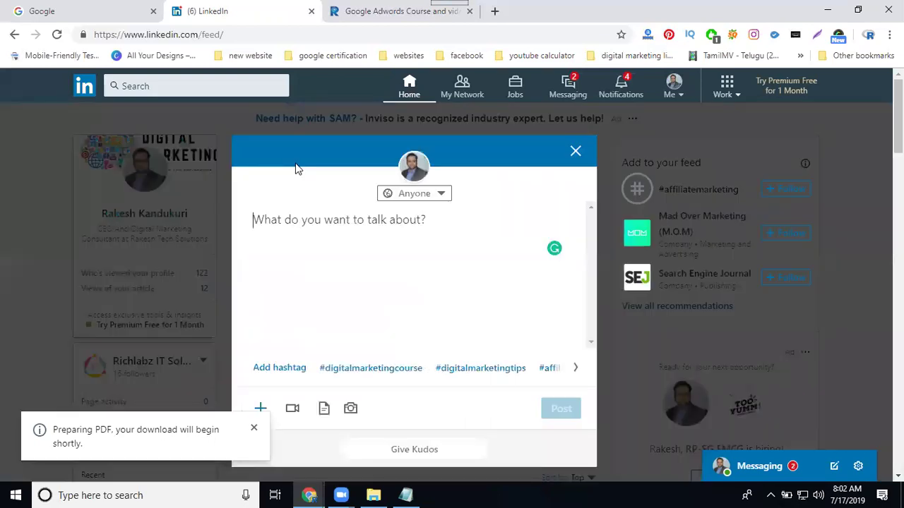
left_click(409, 201)
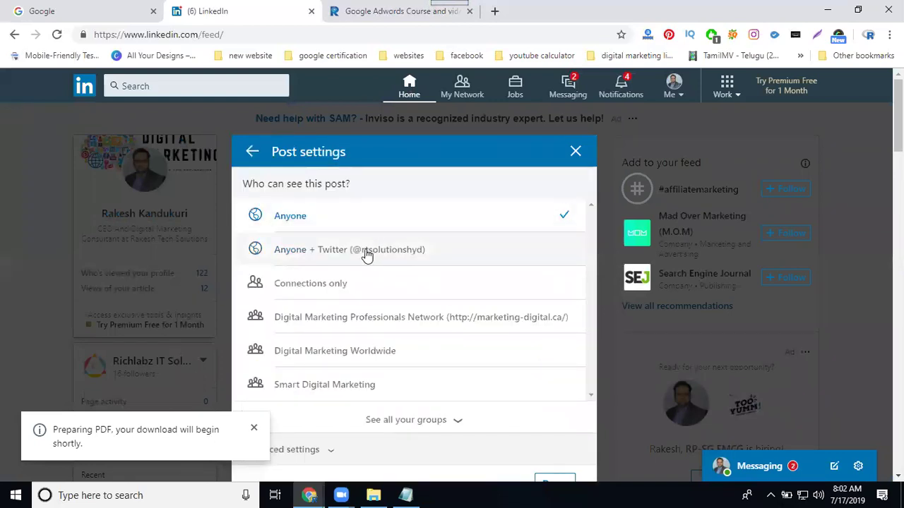
scroll(355, 327, "down", 2)
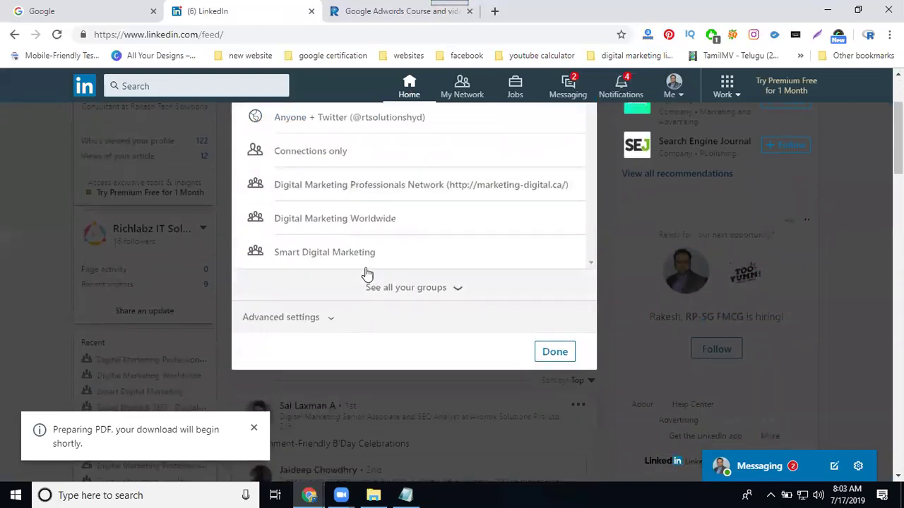